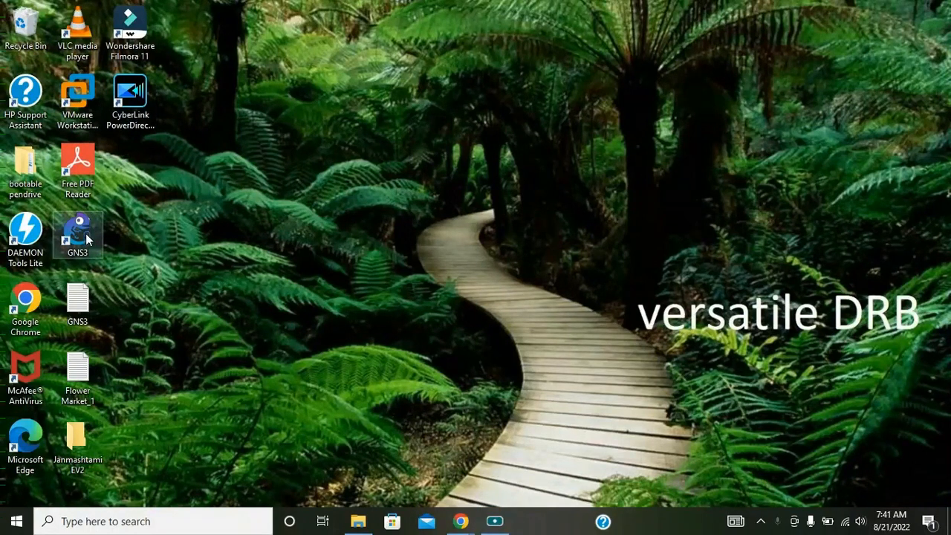
Launch GNS3, create a new project named Unbuntu and show the list of all devices
{"action": "double_click", "coordinate": [78, 237]}
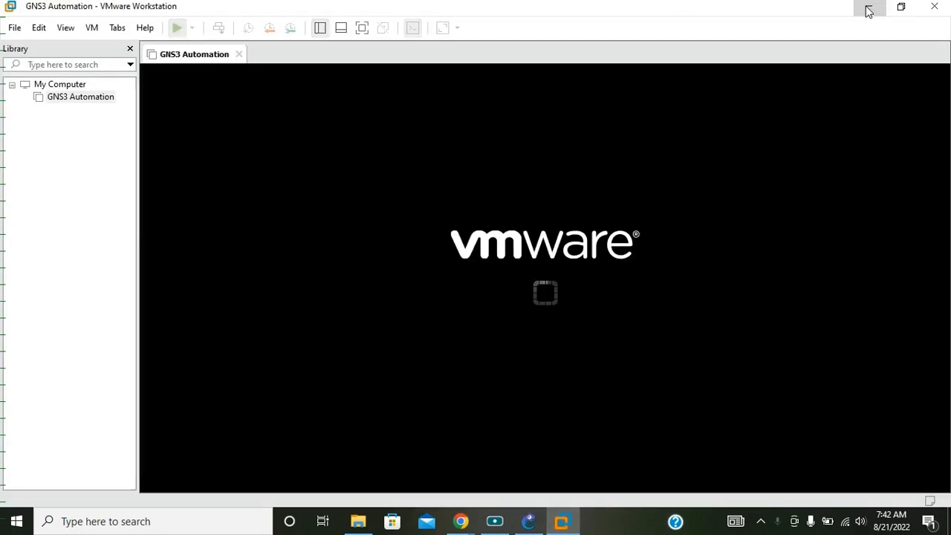
{"action": "left_click", "coordinate": [869, 11]}
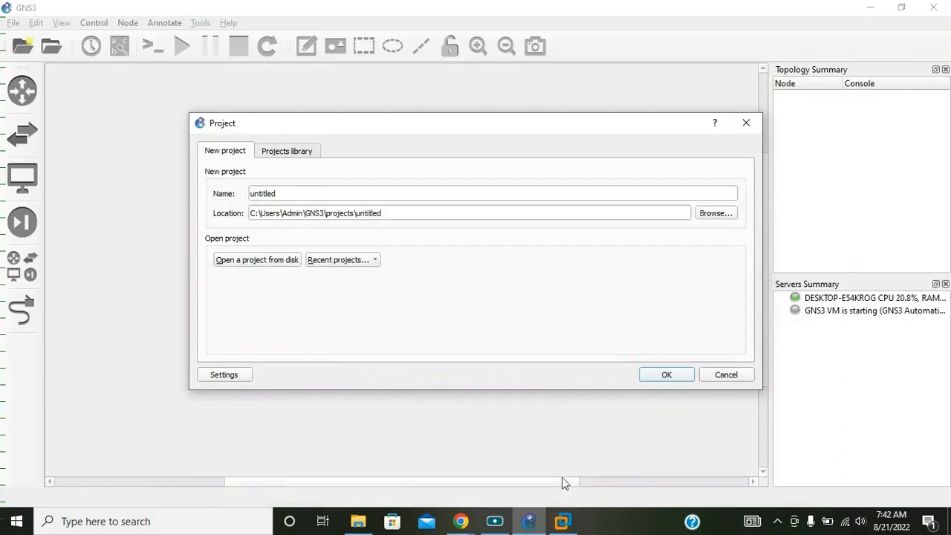
{"action": "left_click_drag", "start_coordinate": [308, 188], "coordinate": [212, 188]}
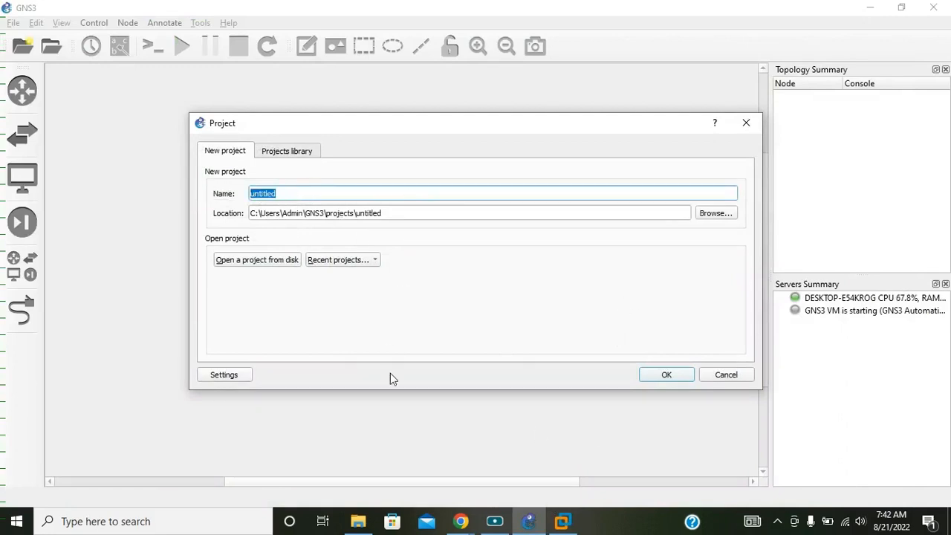
{"action": "type", "text": "Unbuntu"}
{"action": "left_click", "coordinate": [659, 375]}
{"action": "left_click", "coordinate": [25, 269]}
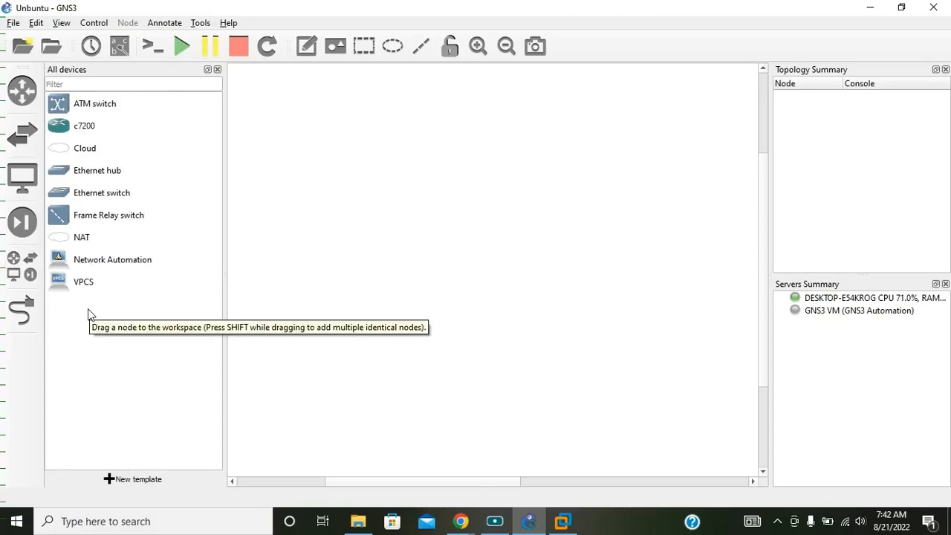
Switch to Chrome and open the gns3.com website in a new tab
{"action": "mouse_move", "coordinate": [460, 521]}
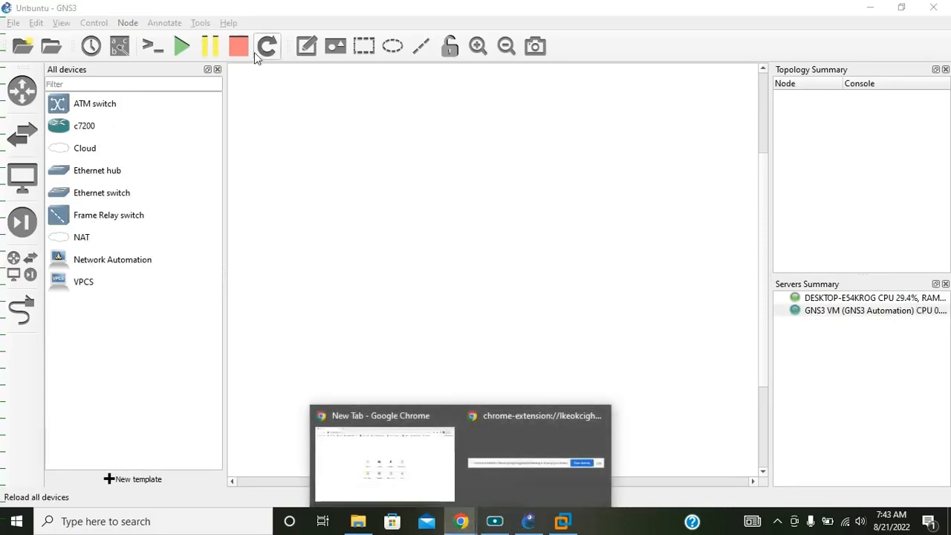
{"action": "left_click", "coordinate": [367, 480]}
{"action": "left_click", "coordinate": [234, 33]}
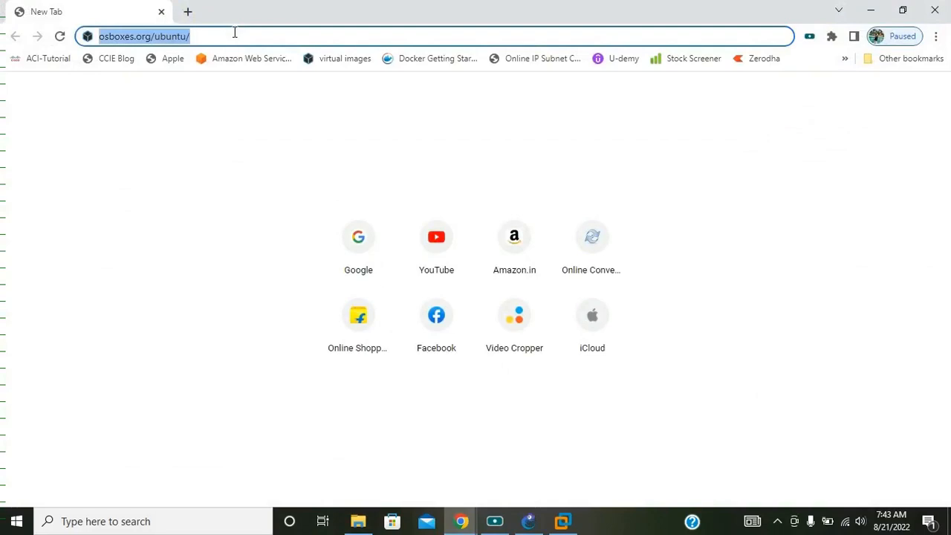
{"action": "left_click", "coordinate": [188, 11]}
{"action": "type", "text": "gms"}
{"action": "key", "text": "BackSpace"}
{"action": "key", "text": "BackSpace"}
{"action": "key", "text": "BackSpace"}
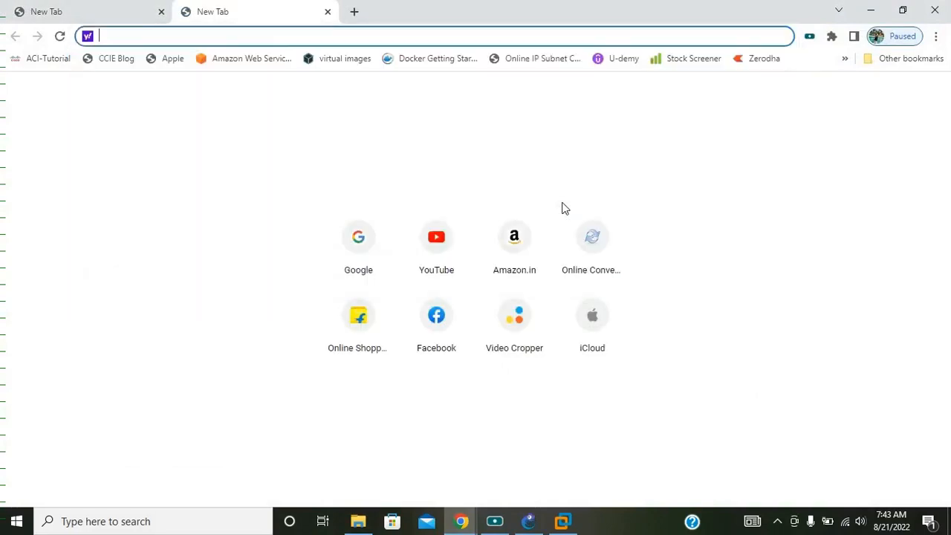
{"action": "type", "text": "gn"}
{"action": "key", "text": "Return"}
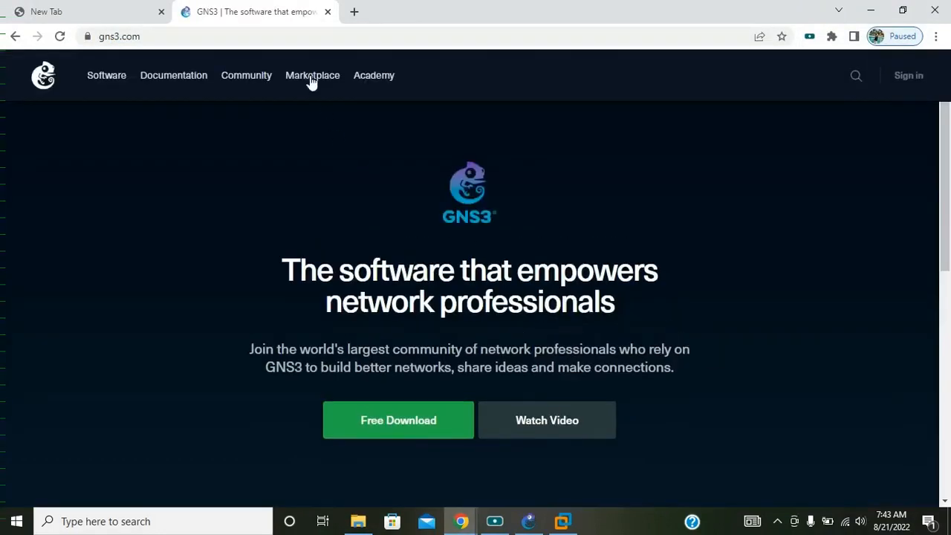
Search the appliances in the GNS3 Marketplace for "ubuntu"
{"action": "left_click", "coordinate": [312, 78]}
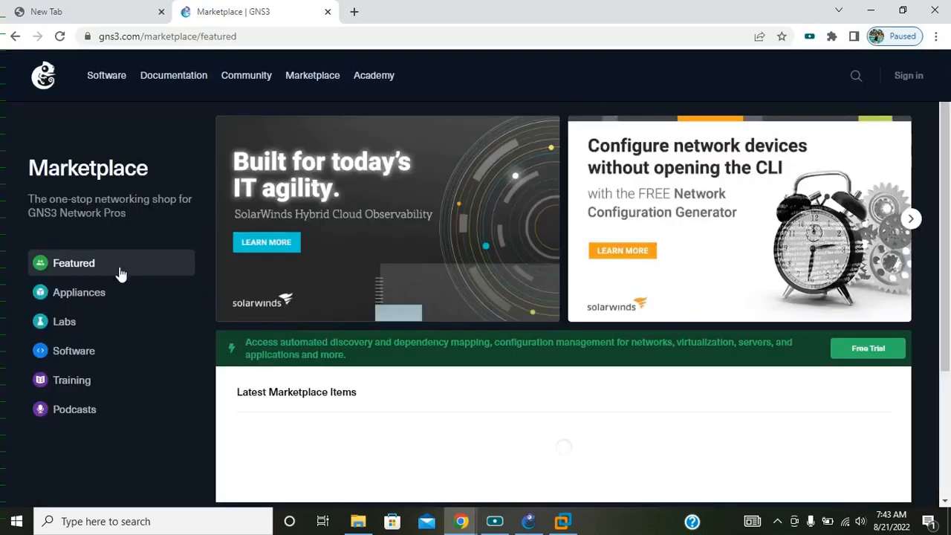
{"action": "left_click", "coordinate": [80, 297]}
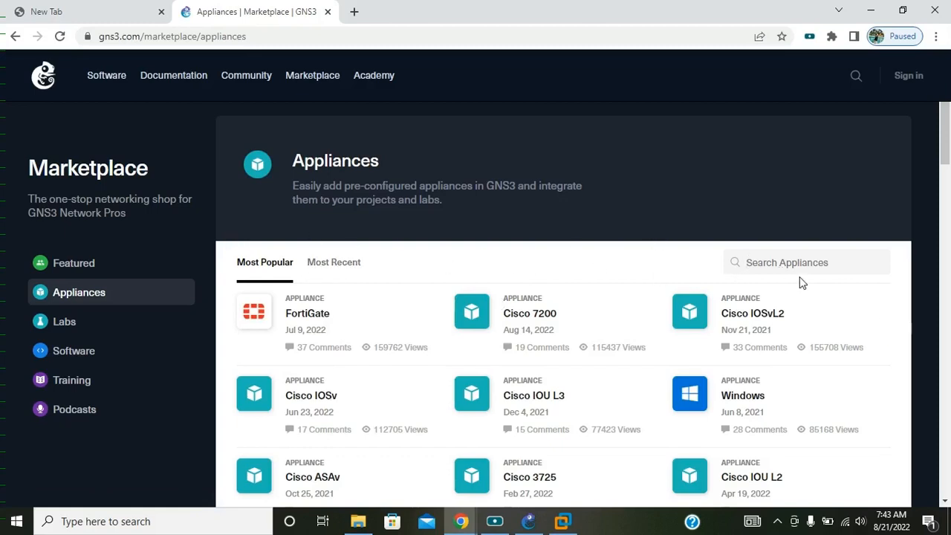
{"action": "type", "text": "ubuntu"}
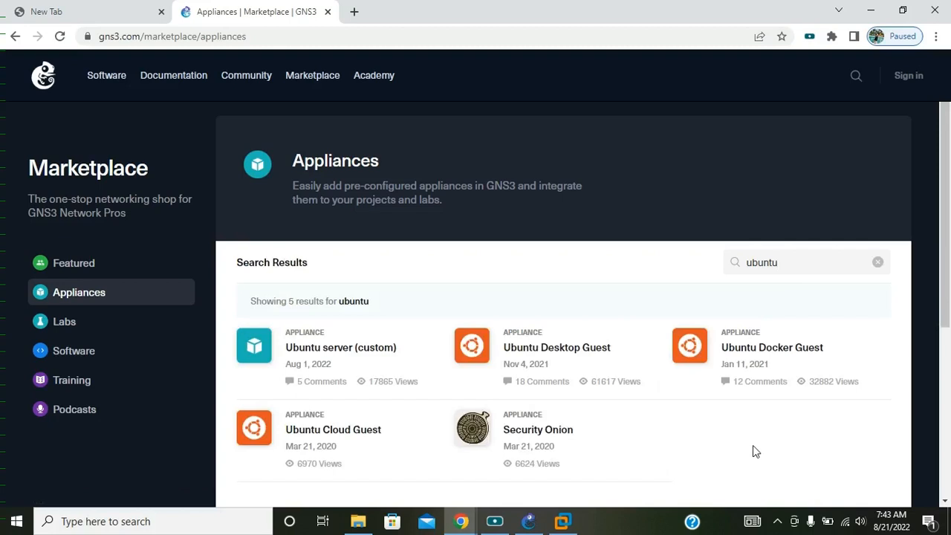
Download the Ubuntu Desktop Guest appliance file from its Marketplace page
{"action": "scroll", "coordinate": [755, 445], "scroll_direction": "down", "scroll_amount": 1}
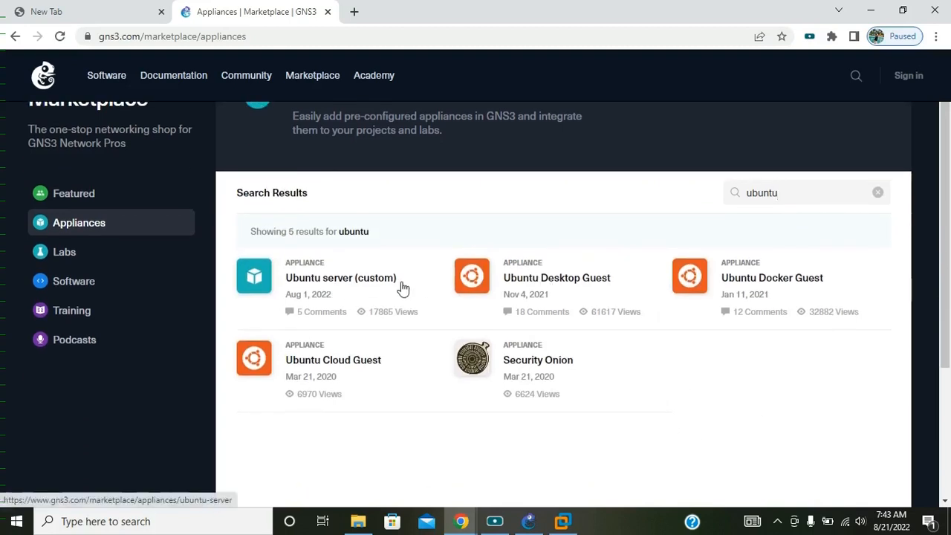
{"action": "left_click", "coordinate": [570, 284]}
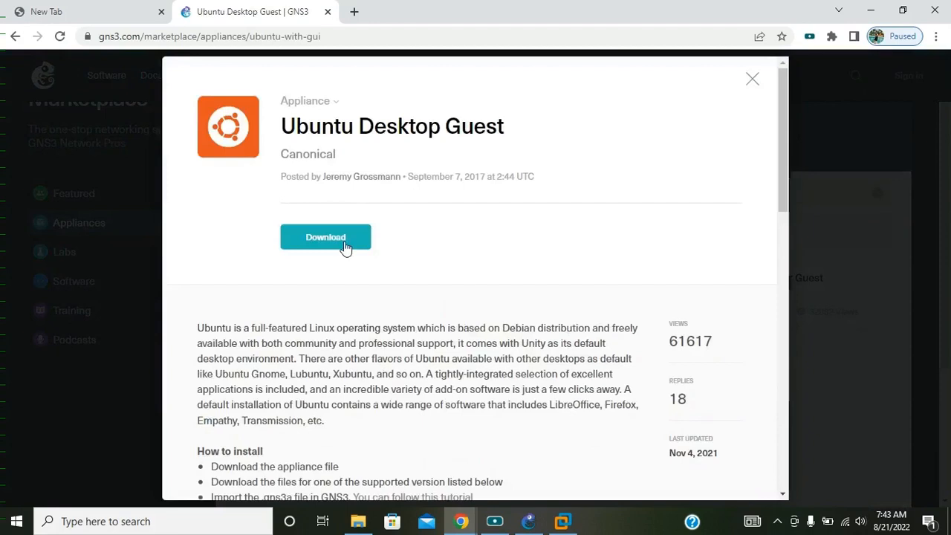
{"action": "left_click", "coordinate": [343, 237]}
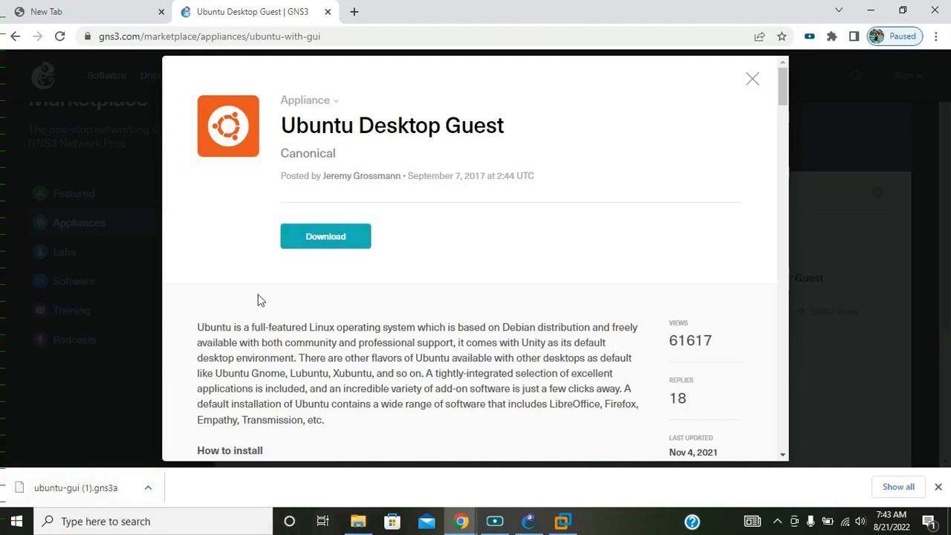
In GNS3, import the ubuntu-gui appliance from Downloads, installing it on the GNS3 VM with Qemu binary /bin/qemu-system-x86_64 (v4.2.1)
{"action": "left_click", "coordinate": [527, 522]}
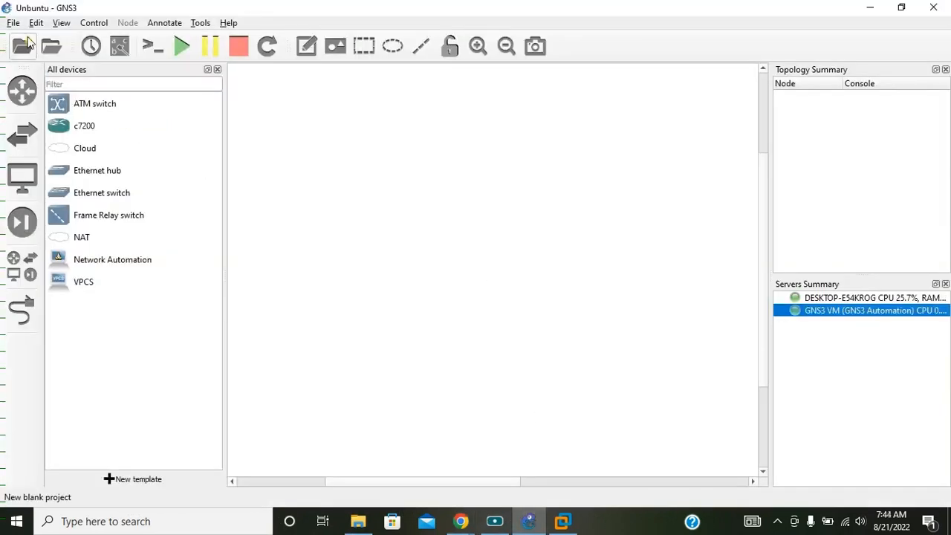
{"action": "left_click", "coordinate": [13, 23]}
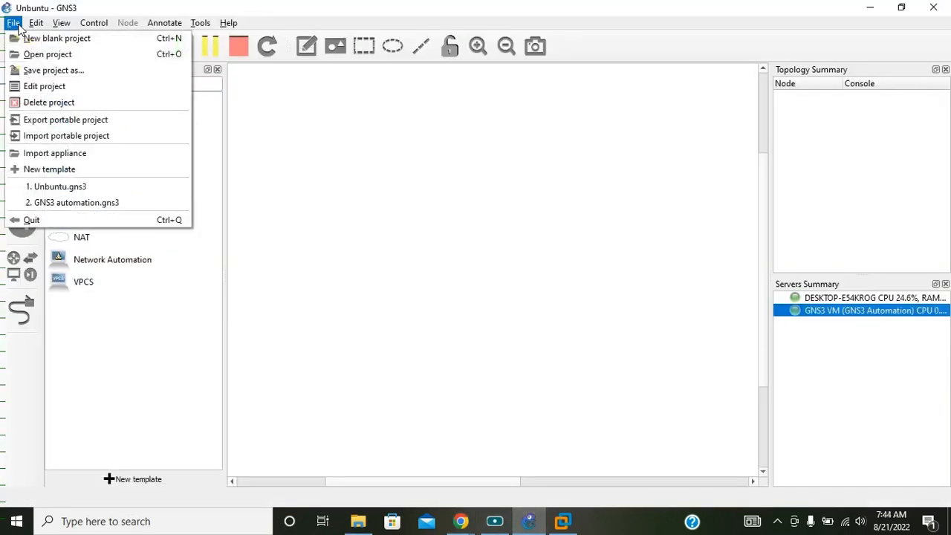
{"action": "left_click", "coordinate": [52, 156]}
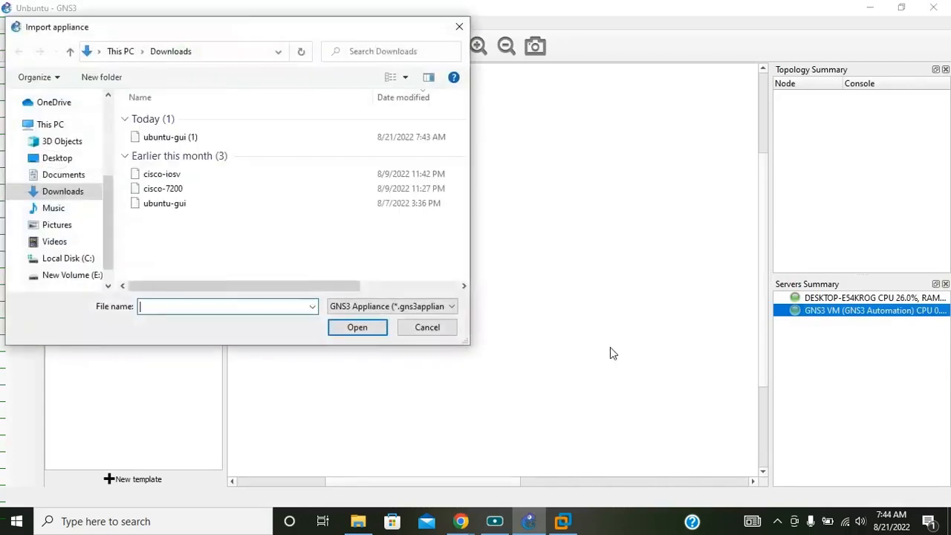
{"action": "left_click", "coordinate": [179, 138]}
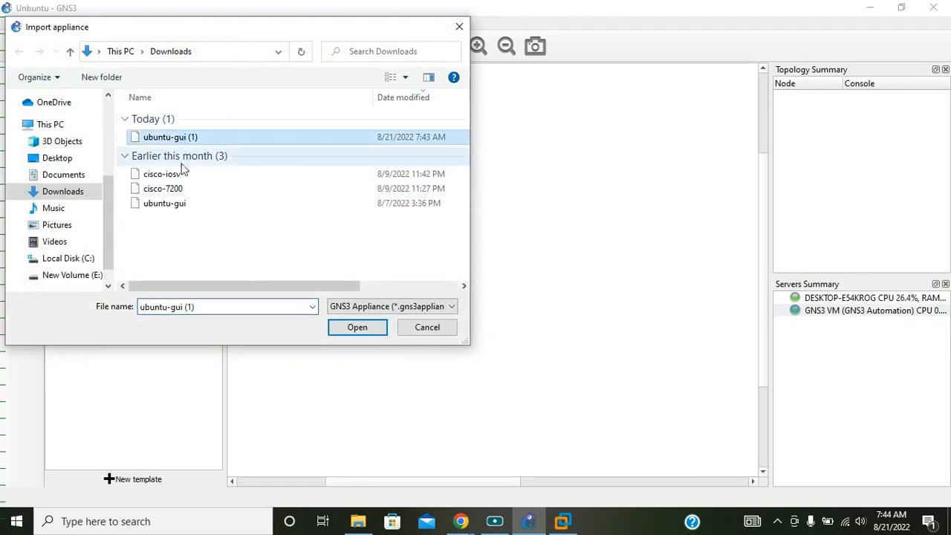
{"action": "left_click", "coordinate": [174, 204]}
{"action": "left_click", "coordinate": [363, 333]}
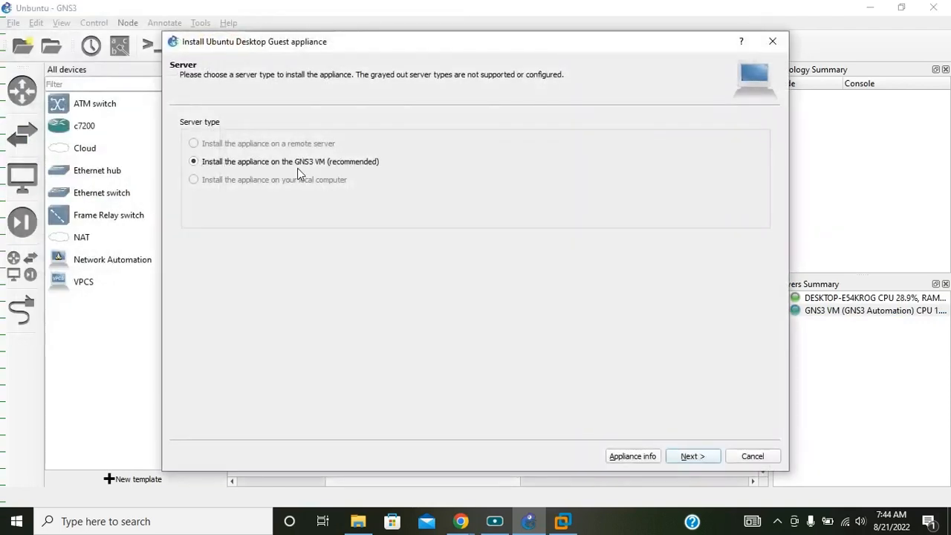
{"action": "left_click", "coordinate": [701, 458]}
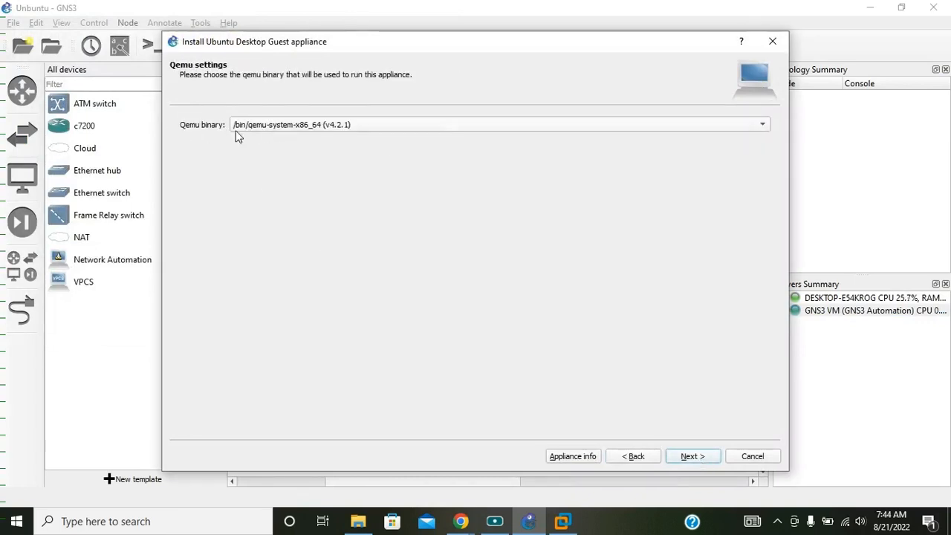
{"action": "left_click", "coordinate": [689, 458]}
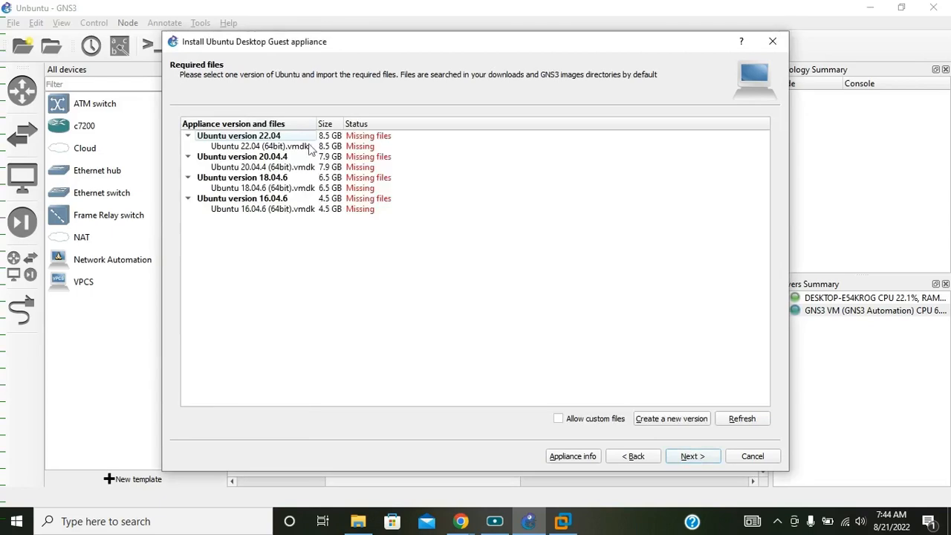
Look through the Ubuntu versions offered by the appliance and the required files and status of each
{"action": "left_click", "coordinate": [230, 137]}
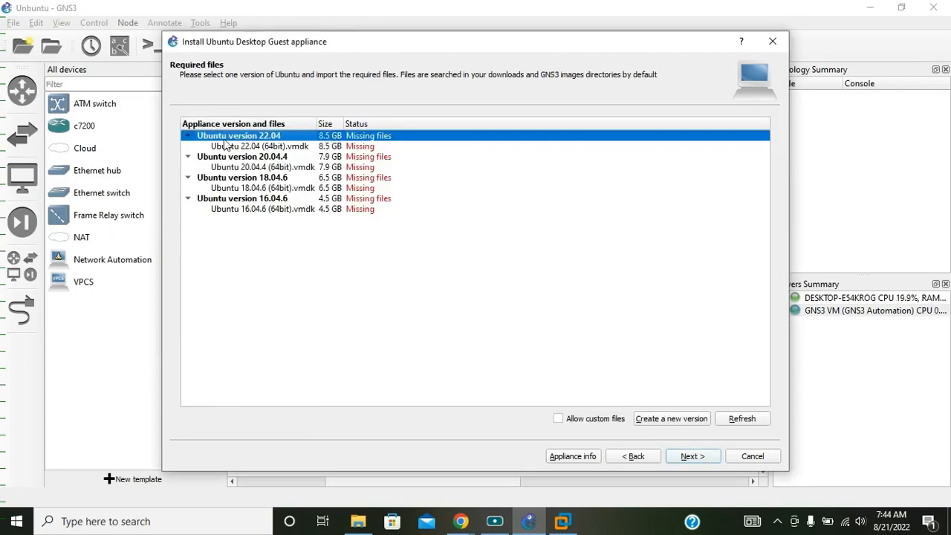
{"action": "key", "text": "Down"}
{"action": "key", "text": "Down"}
{"action": "key", "text": "Down"}
{"action": "key", "text": "Down"}
{"action": "key", "text": "Down"}
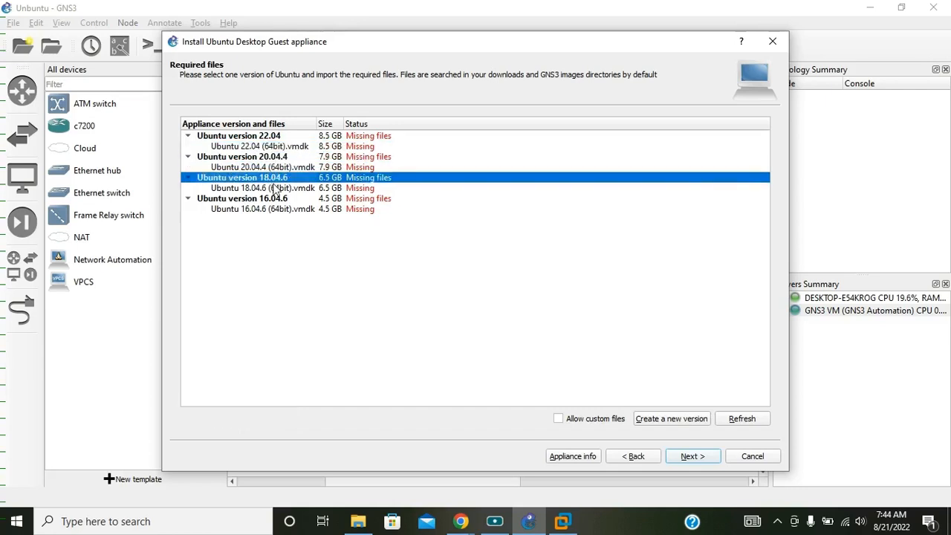
{"action": "key", "text": "Down"}
{"action": "key", "text": "Down"}
{"action": "key", "text": "Home"}
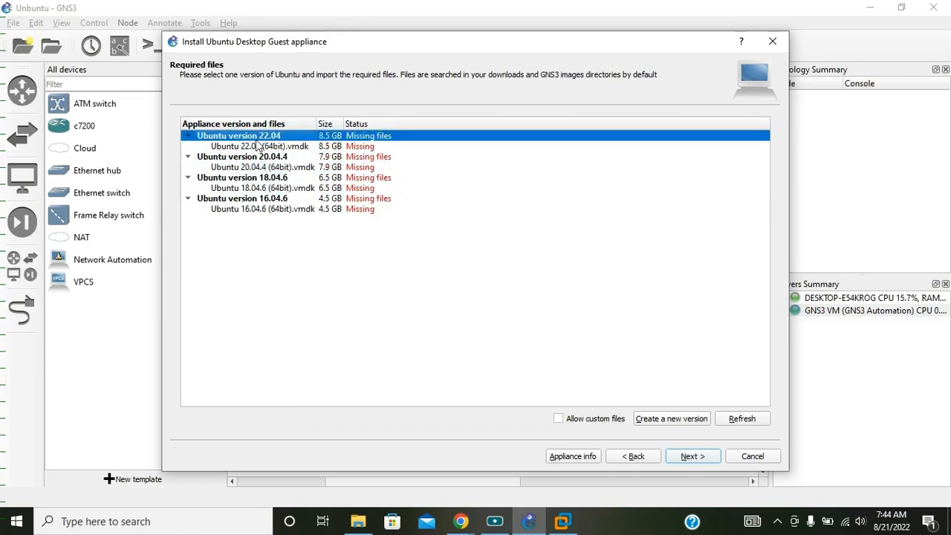
Go to the vendor's download page for the missing Ubuntu 18.04.6 (64bit).vmdk file and accept the redirect notice
{"action": "left_click", "coordinate": [279, 188]}
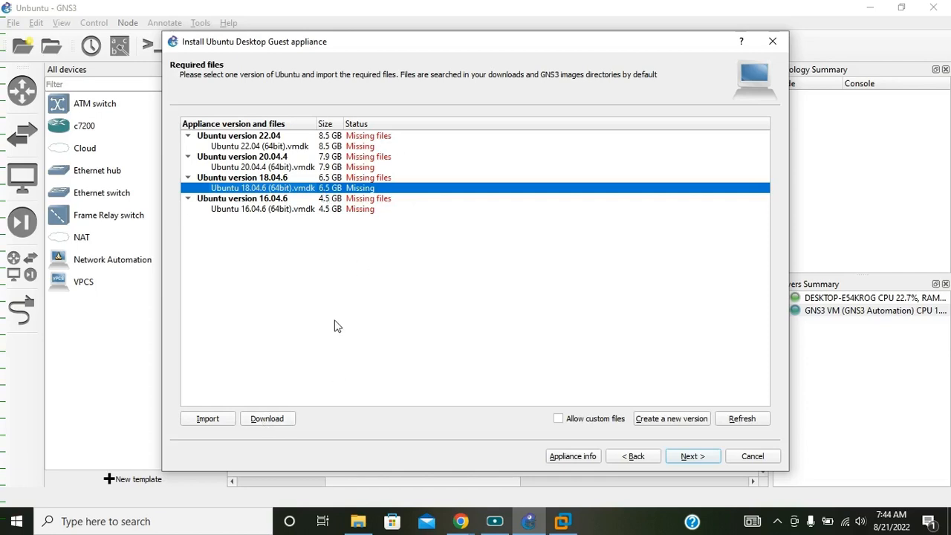
{"action": "left_click", "coordinate": [281, 420]}
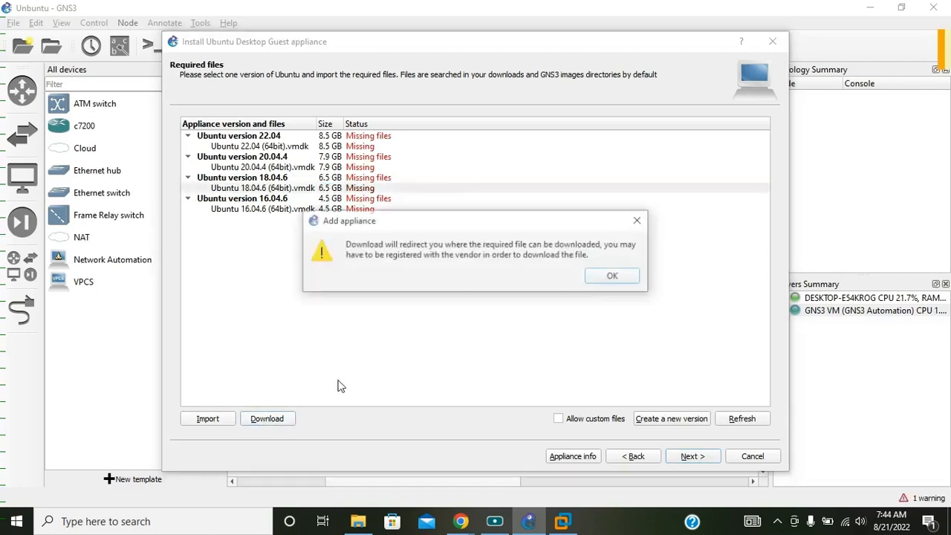
{"action": "left_click", "coordinate": [611, 277]}
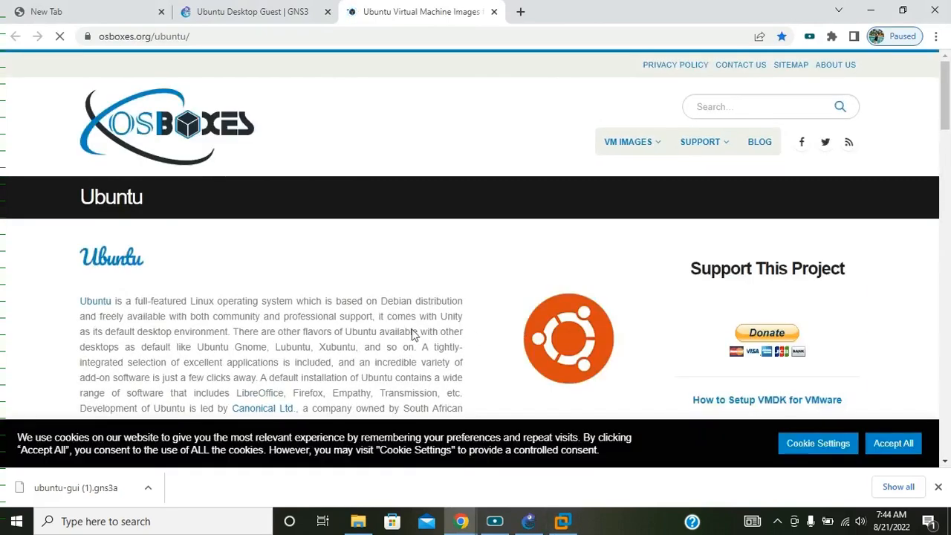
Locate the Ubuntu 18.04.6 Bionic Beaver section on the osboxes.org page and compare it with the version required in GNS3
{"action": "scroll", "coordinate": [282, 272], "scroll_direction": "down", "scroll_amount": 3}
{"action": "scroll", "coordinate": [266, 272], "scroll_direction": "down", "scroll_amount": 10}
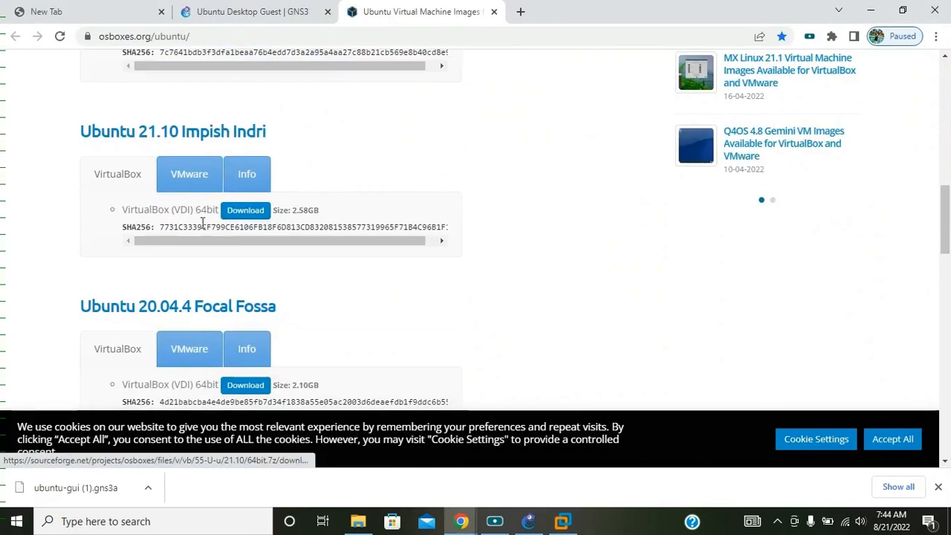
{"action": "scroll", "coordinate": [365, 297], "scroll_direction": "down", "scroll_amount": 5}
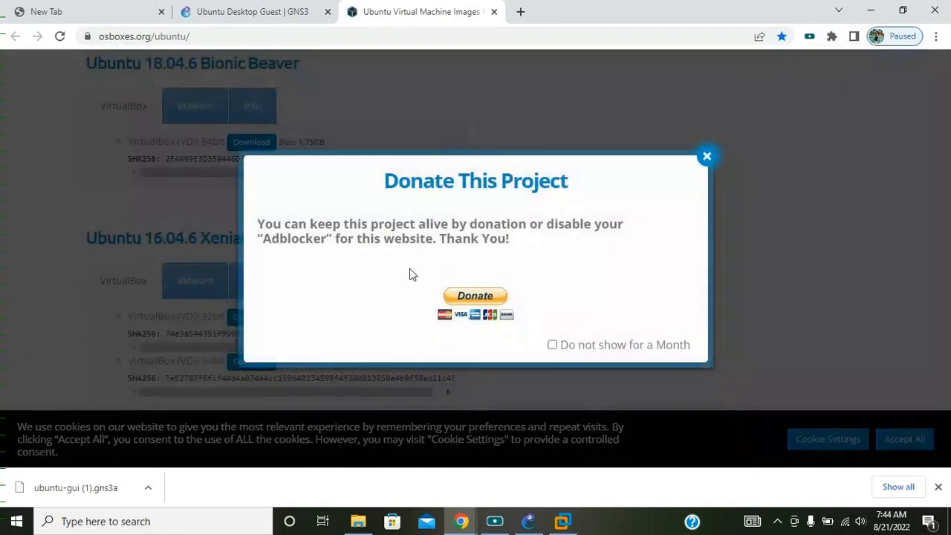
{"action": "left_click", "coordinate": [706, 157]}
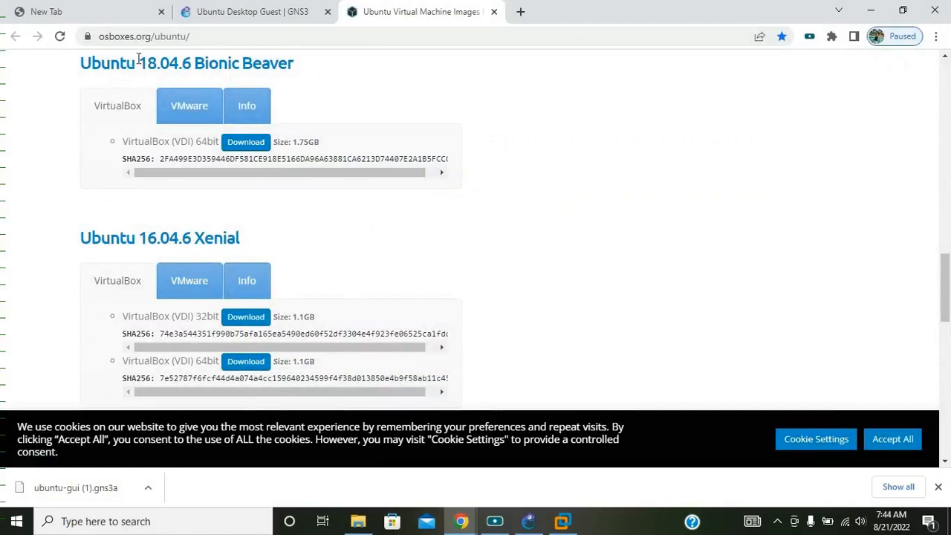
{"action": "left_click", "coordinate": [538, 521]}
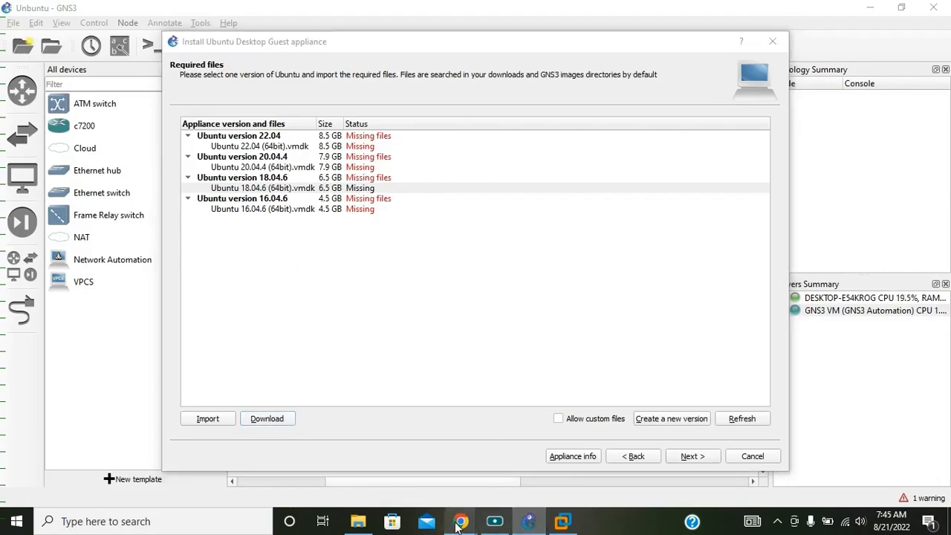
{"action": "mouse_move", "coordinate": [458, 523]}
{"action": "left_click", "coordinate": [400, 439]}
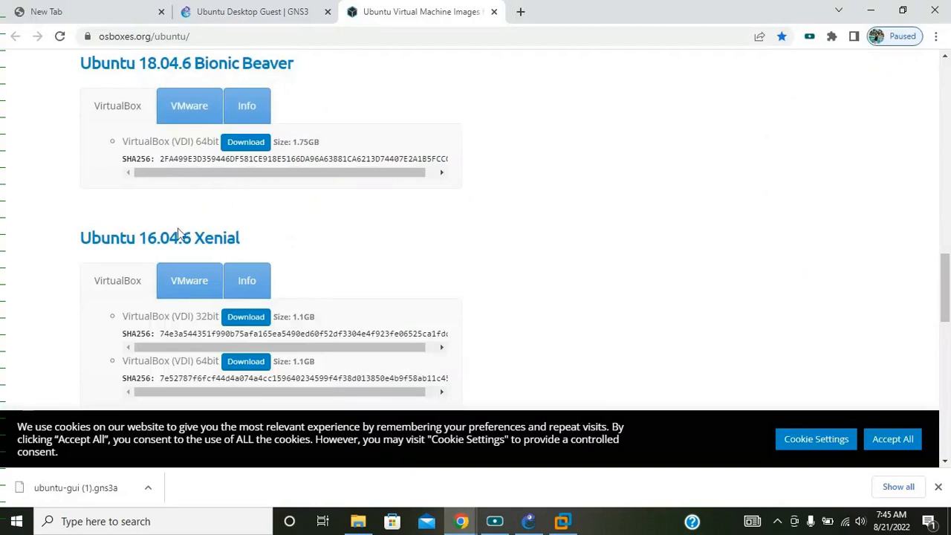
Start the download of the VMware (VMDK) 64bit image of Ubuntu 18.04.6 Bionic Beaver
{"action": "scroll", "coordinate": [172, 123], "scroll_direction": "up", "scroll_amount": 1}
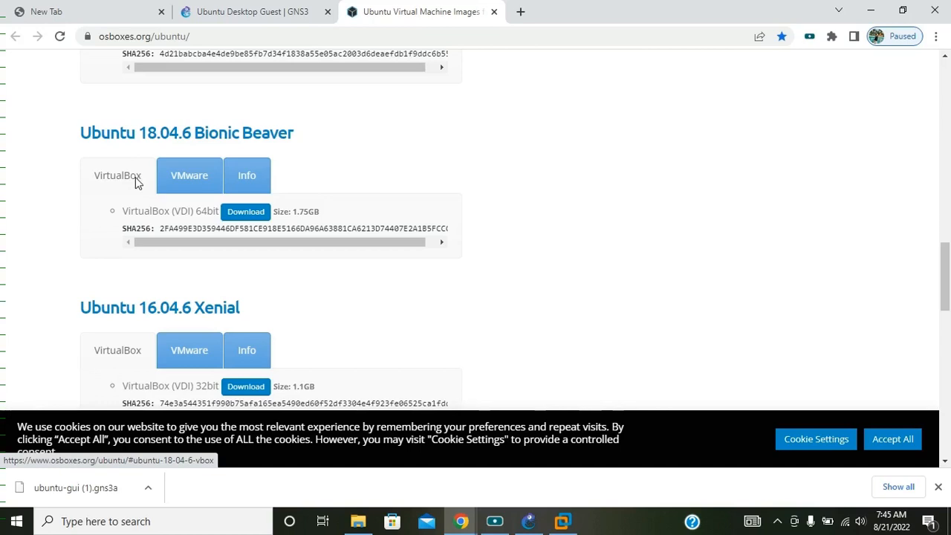
{"action": "left_click", "coordinate": [203, 182]}
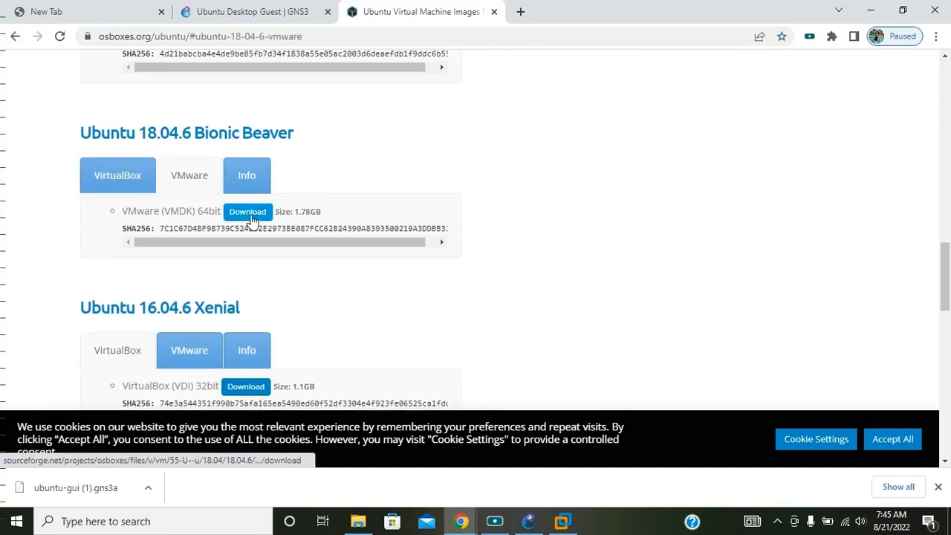
{"action": "left_click", "coordinate": [247, 214]}
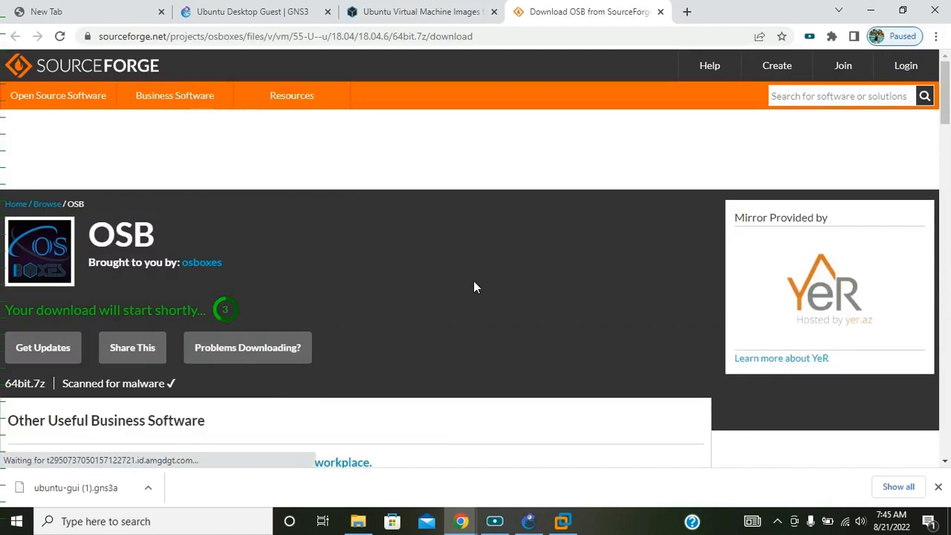
{"action": "scroll", "coordinate": [473, 285], "scroll_direction": "down", "scroll_amount": 3}
{"action": "scroll", "coordinate": [340, 306], "scroll_direction": "down", "scroll_amount": 4}
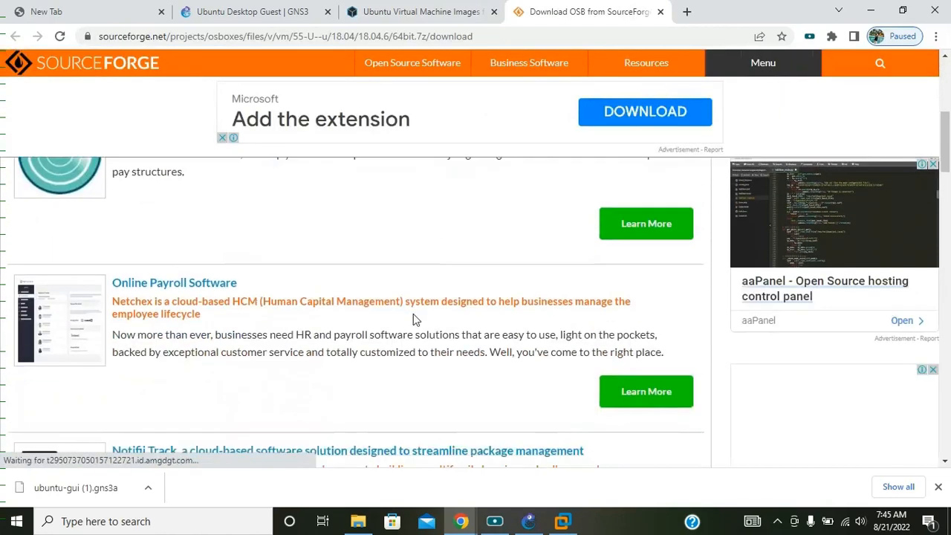
{"action": "scroll", "coordinate": [282, 330], "scroll_direction": "up", "scroll_amount": 7}
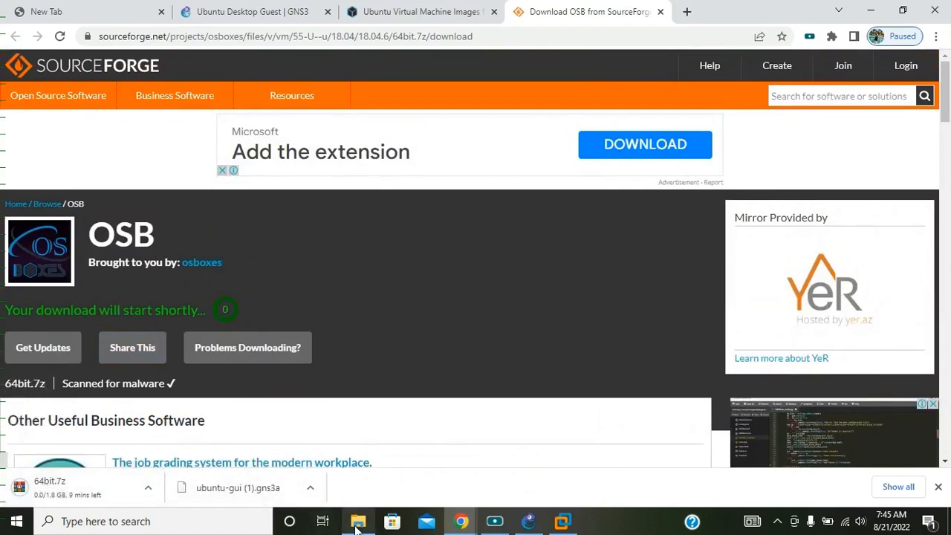
{"action": "mouse_move", "coordinate": [357, 524]}
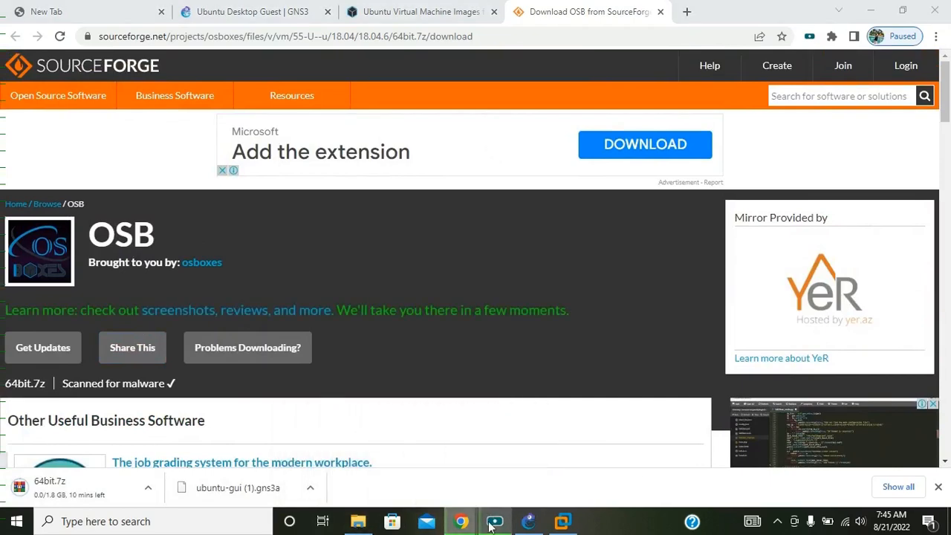
{"action": "left_click", "coordinate": [494, 521]}
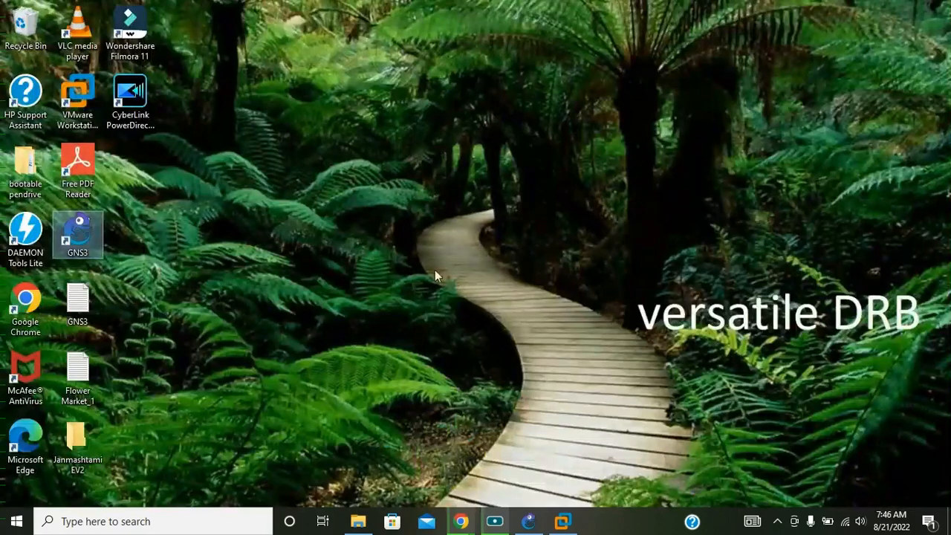
{"action": "mouse_move", "coordinate": [461, 521]}
{"action": "left_click", "coordinate": [389, 462]}
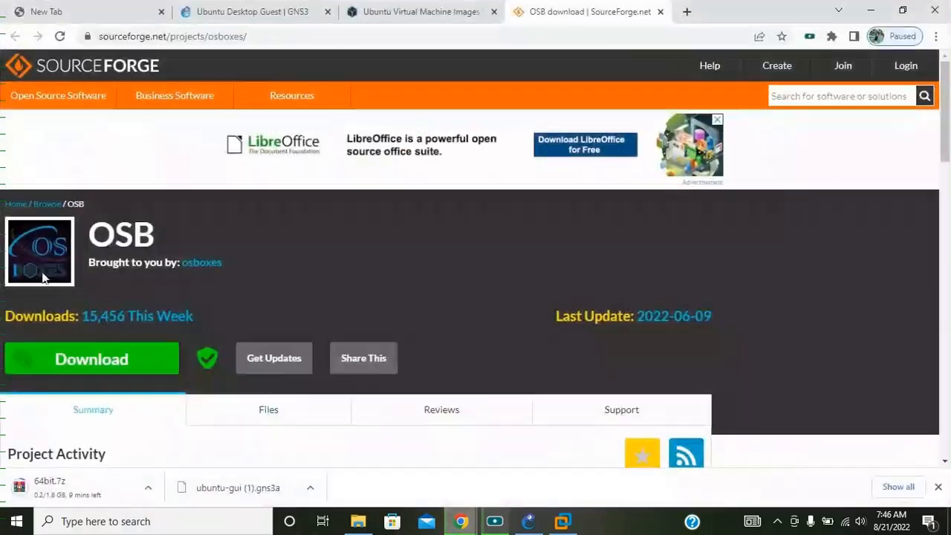
Cancel the 64bit.7z download and switch to File Explorer to check the Ubuntu 16.04.6 image in the local GNS3 folder
{"action": "left_click", "coordinate": [151, 489]}
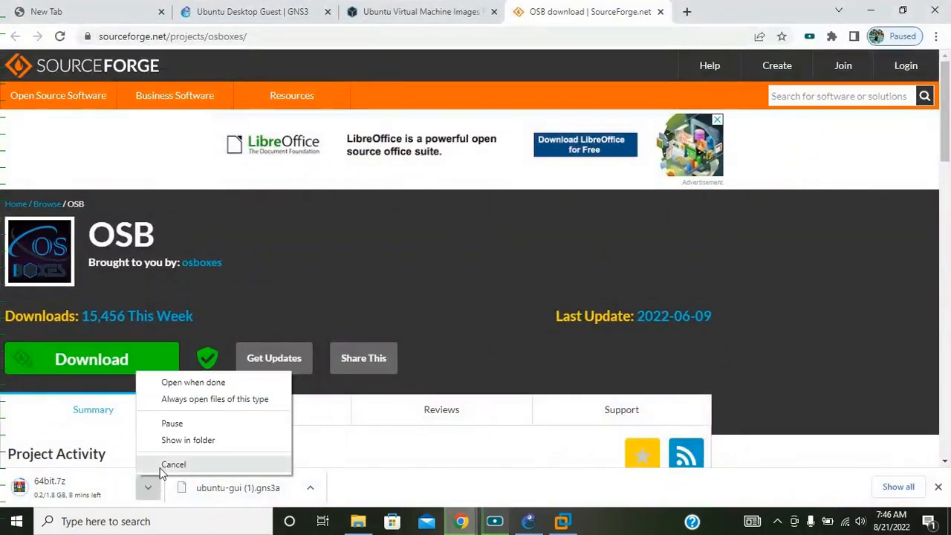
{"action": "left_click", "coordinate": [166, 462]}
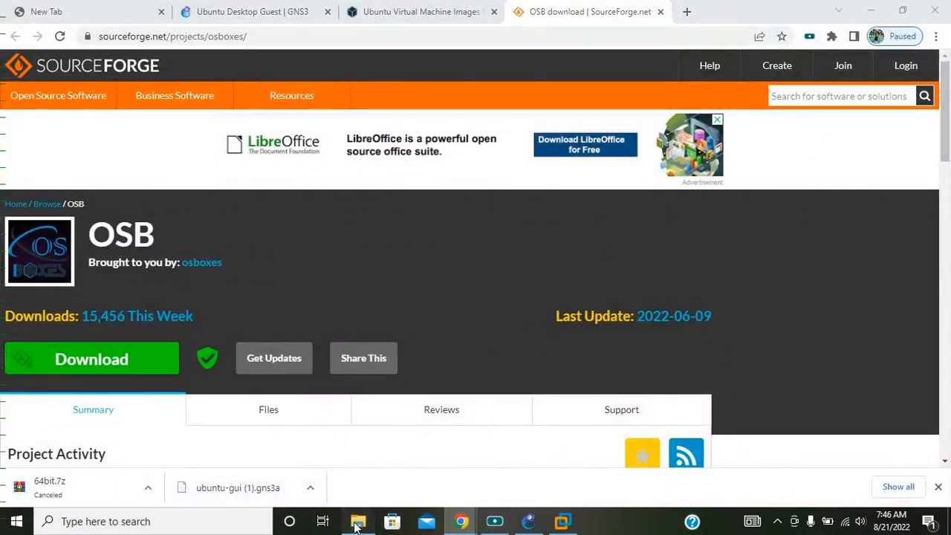
{"action": "left_click", "coordinate": [356, 524]}
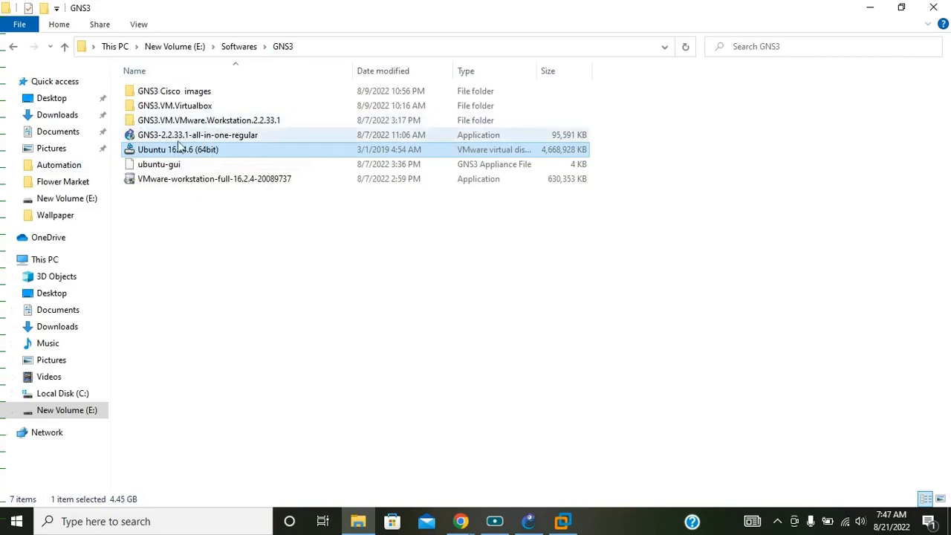
In GNS3, import Ubuntu 16.04.6 (64bit) from the Softwares\GNS3 folder on drive E as the missing VMDK for Ubuntu version 16.04.6
{"action": "left_click", "coordinate": [528, 520]}
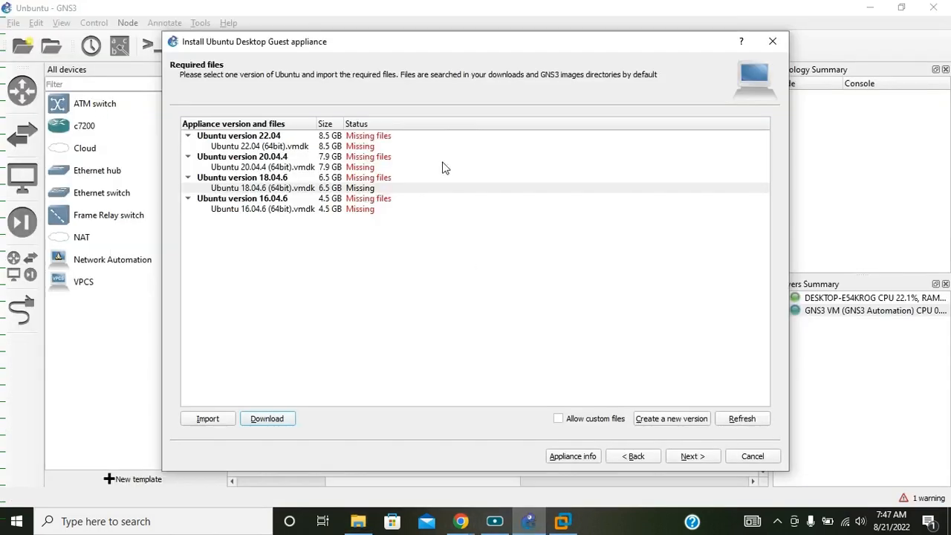
{"action": "left_click", "coordinate": [255, 211]}
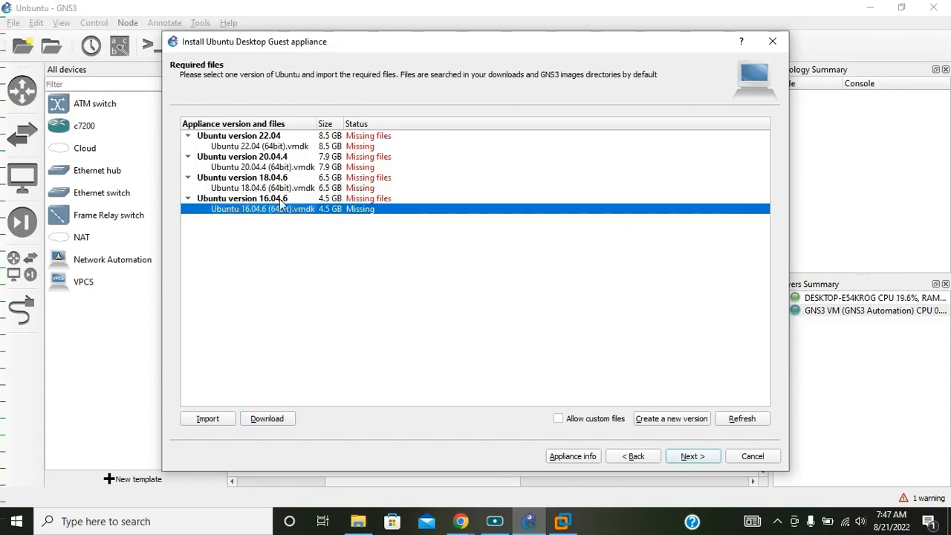
{"action": "left_click", "coordinate": [209, 419]}
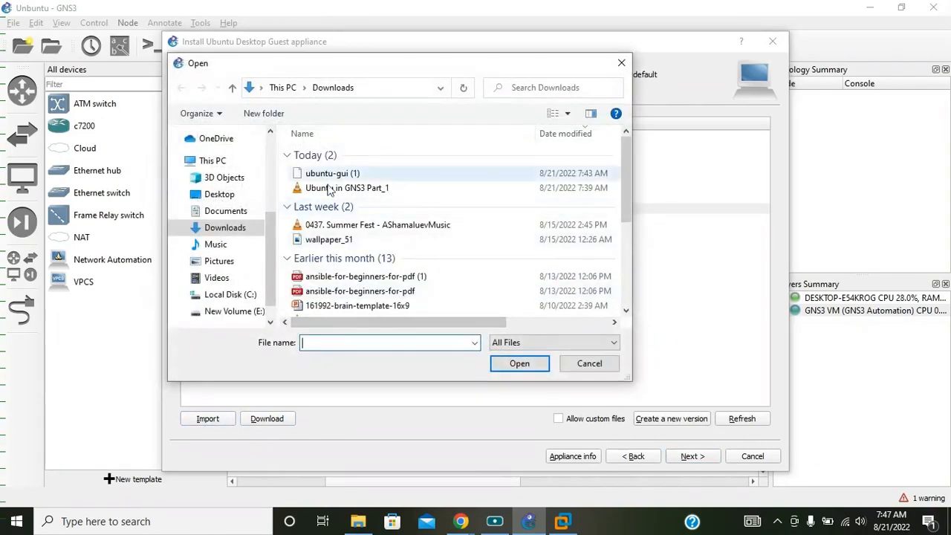
{"action": "left_click", "coordinate": [223, 312]}
{"action": "left_click", "coordinate": [326, 231]}
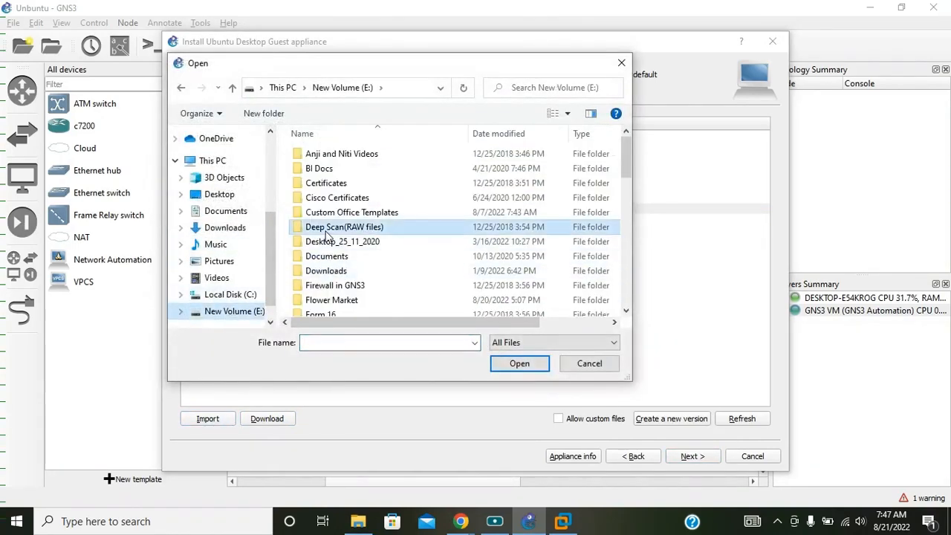
{"action": "key", "text": "g"}
{"action": "scroll", "coordinate": [327, 235], "scroll_direction": "down", "scroll_amount": 4}
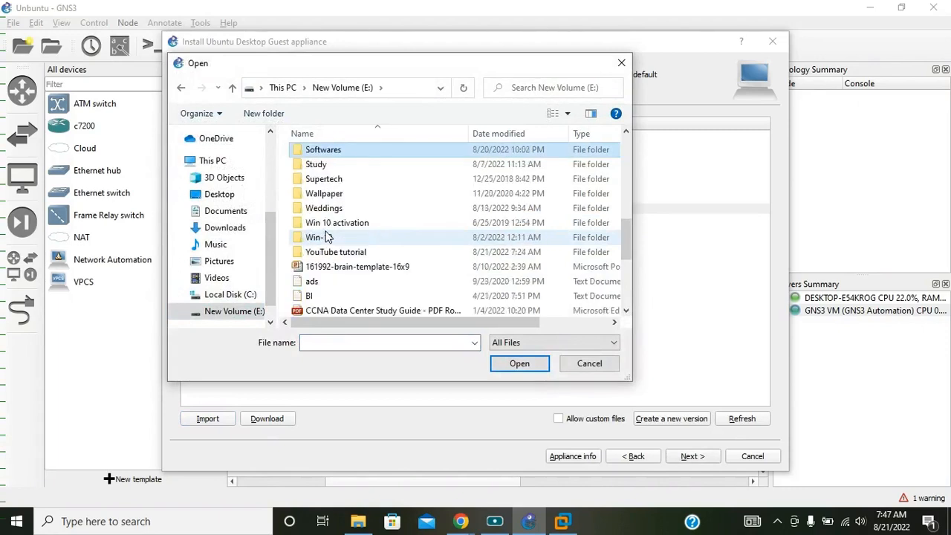
{"action": "double_click", "coordinate": [344, 151]}
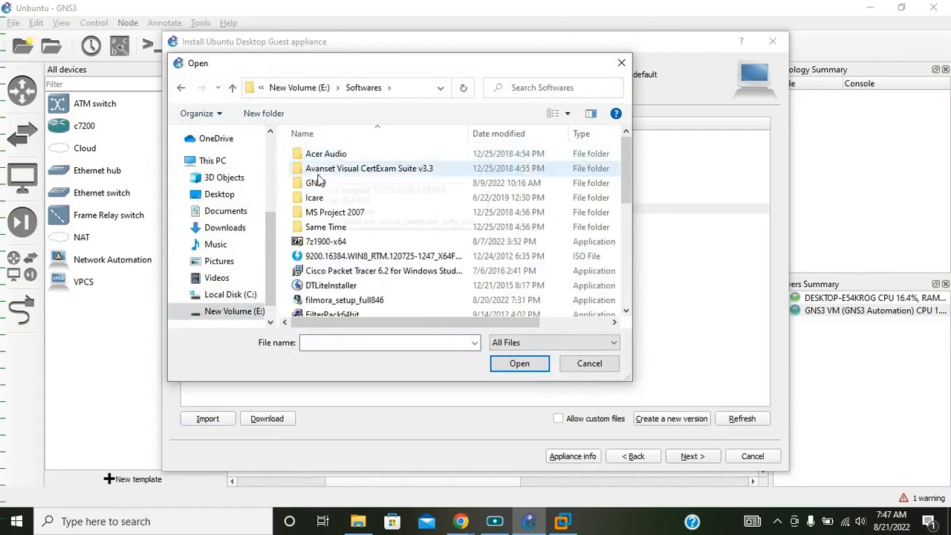
{"action": "double_click", "coordinate": [317, 182]}
{"action": "left_click", "coordinate": [340, 213]}
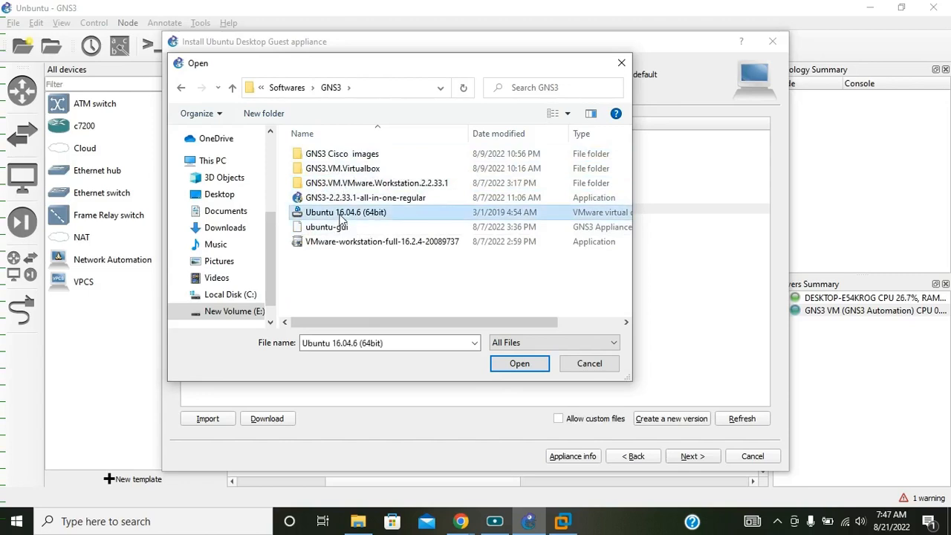
{"action": "left_click", "coordinate": [510, 366]}
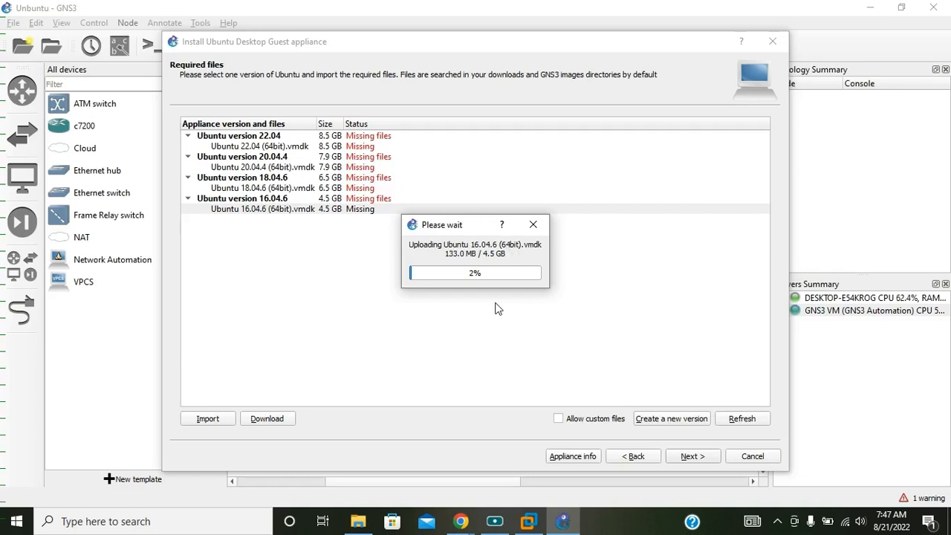
{"action": "left_click", "coordinate": [494, 521]}
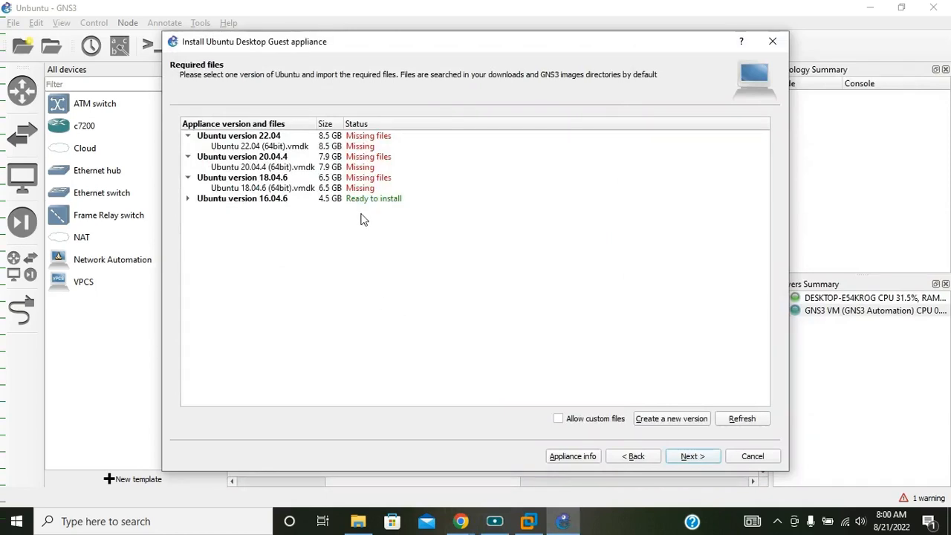
Select Ubuntu version 16.04.6 and agree to install that version of the Ubuntu Desktop Guest appliance
{"action": "left_click", "coordinate": [354, 191]}
{"action": "left_click", "coordinate": [359, 199]}
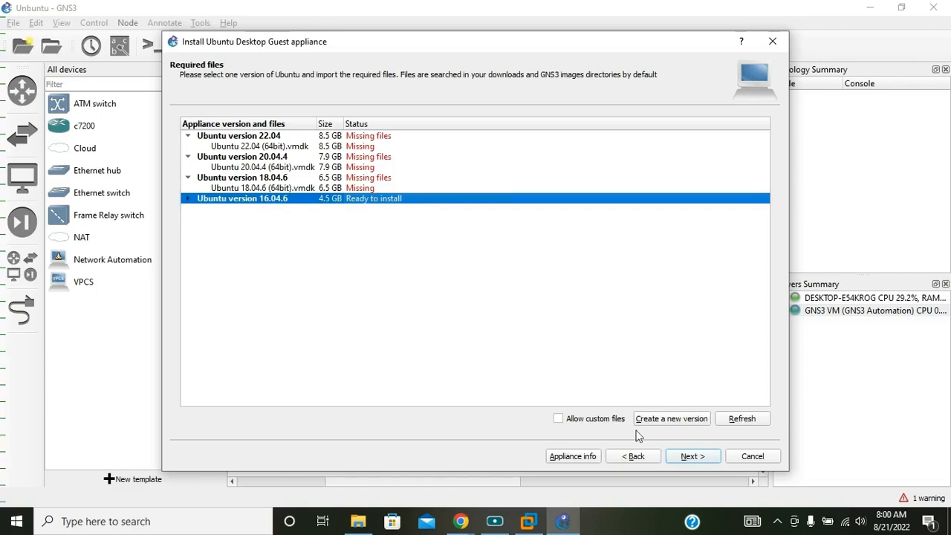
{"action": "left_click", "coordinate": [695, 456]}
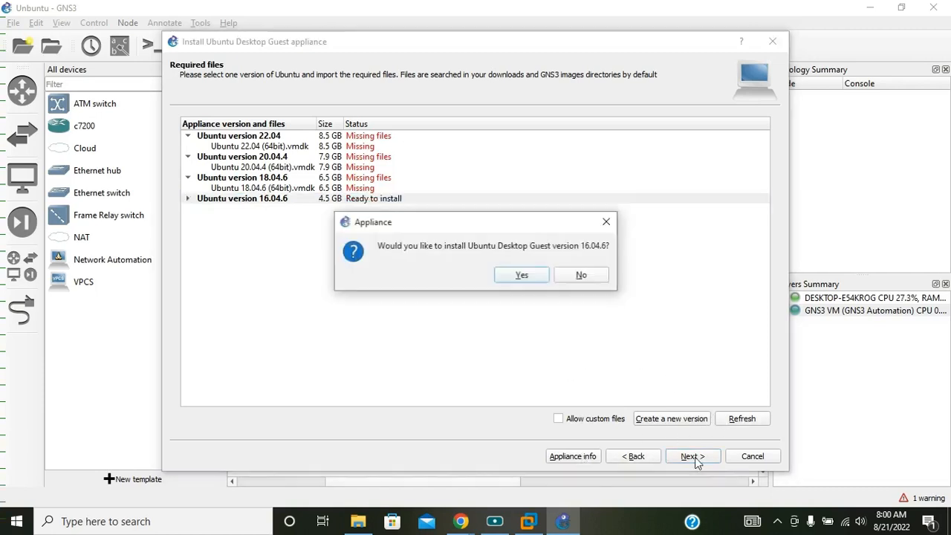
{"action": "left_click", "coordinate": [525, 277]}
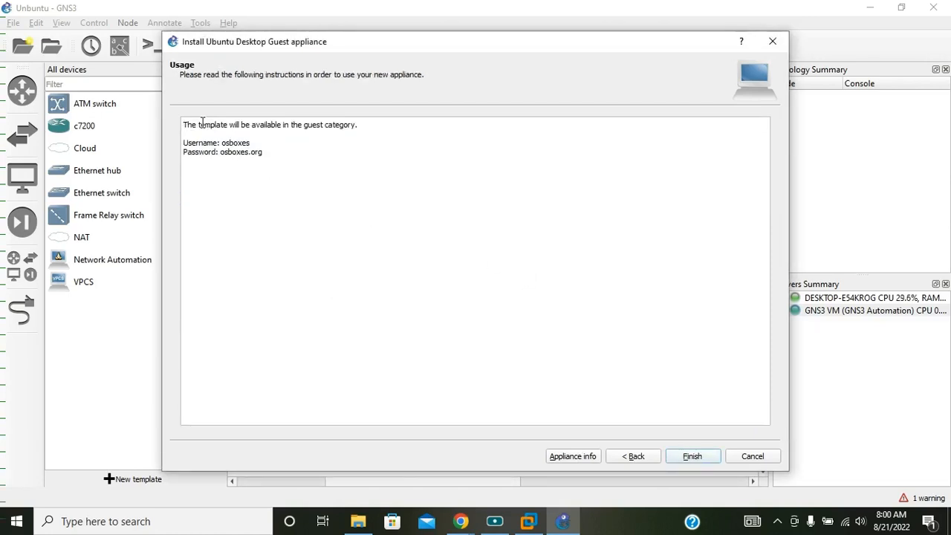
Copy the username and password lines from the appliance's usage instructions into a new Notepad document and minimize it
{"action": "left_click_drag", "start_coordinate": [374, 125], "coordinate": [184, 121]}
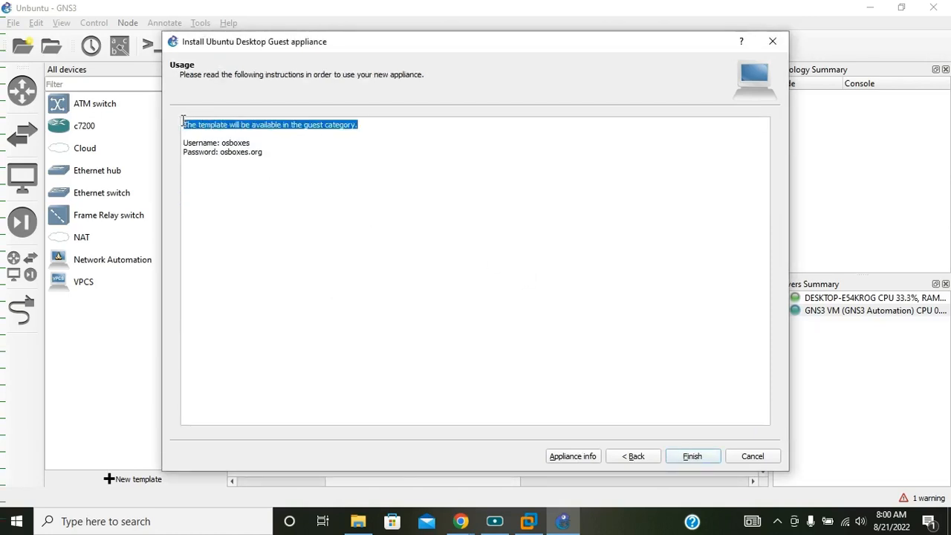
{"action": "left_click_drag", "start_coordinate": [283, 156], "coordinate": [173, 147]}
{"action": "key", "text": "ctrl+c"}
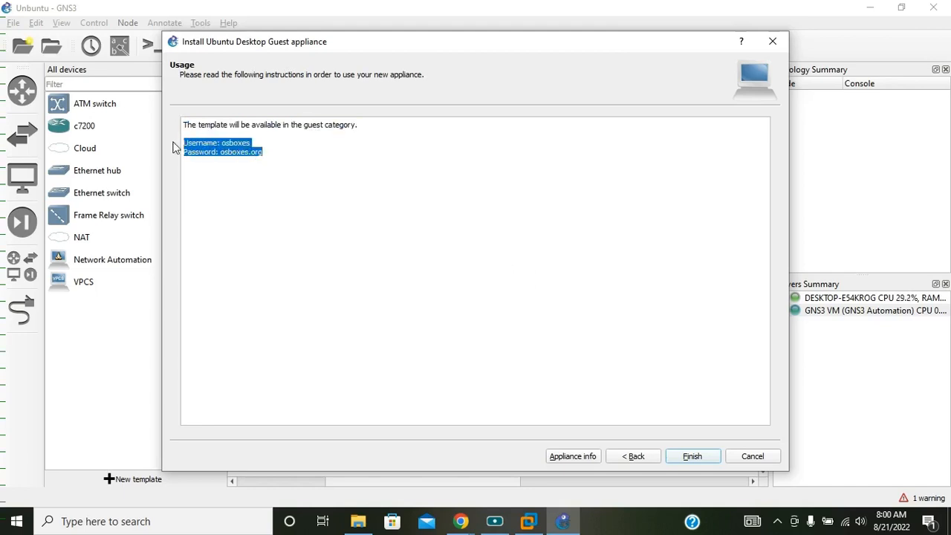
{"action": "key", "text": "super+r"}
{"action": "type", "text": "notepad"}
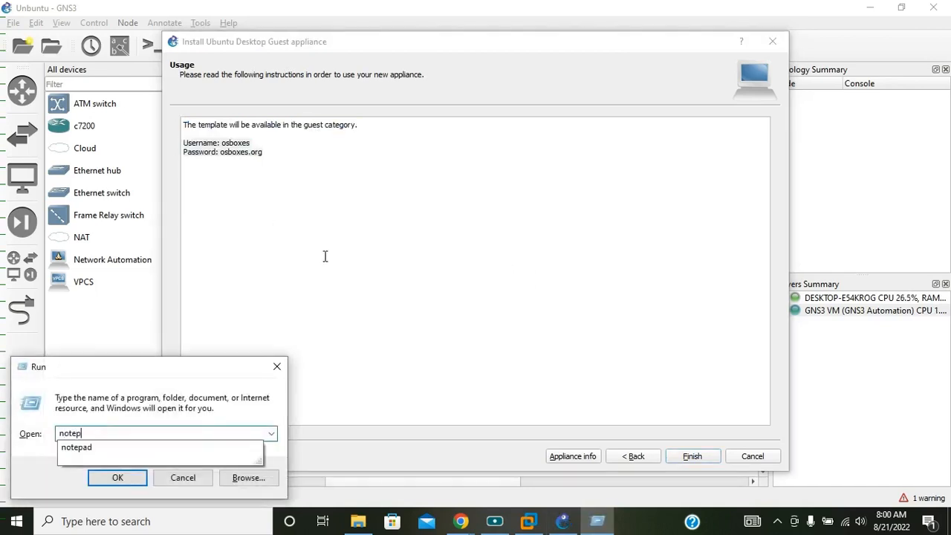
{"action": "key", "text": "Return"}
{"action": "key", "text": "ctrl+v"}
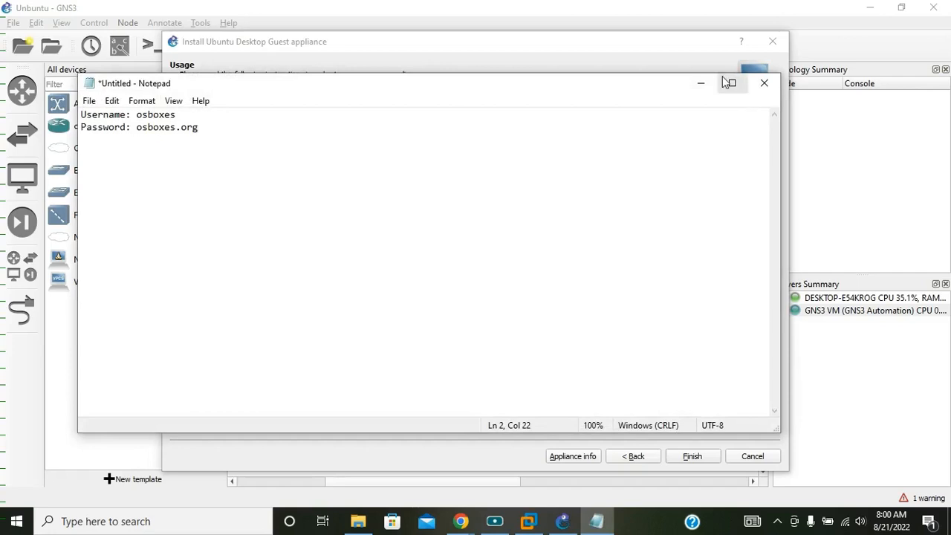
{"action": "left_click", "coordinate": [696, 83]}
{"action": "left_click", "coordinate": [408, 163]}
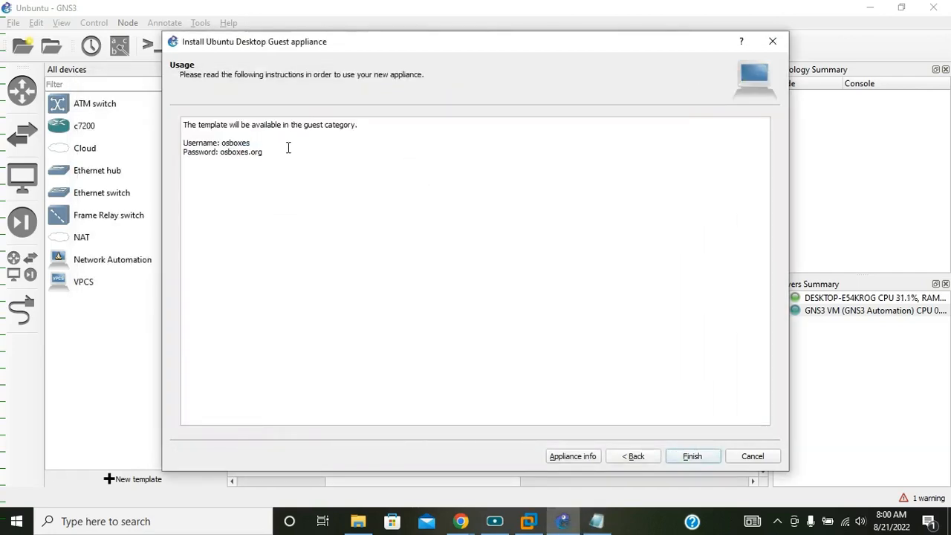
Review the login details in the usage instructions, finish the appliance installation and acknowledge the template creation
{"action": "double_click", "coordinate": [227, 144]}
{"action": "left_click_drag", "start_coordinate": [250, 152], "coordinate": [270, 151]}
{"action": "left_click", "coordinate": [329, 180]}
{"action": "left_click", "coordinate": [692, 456]}
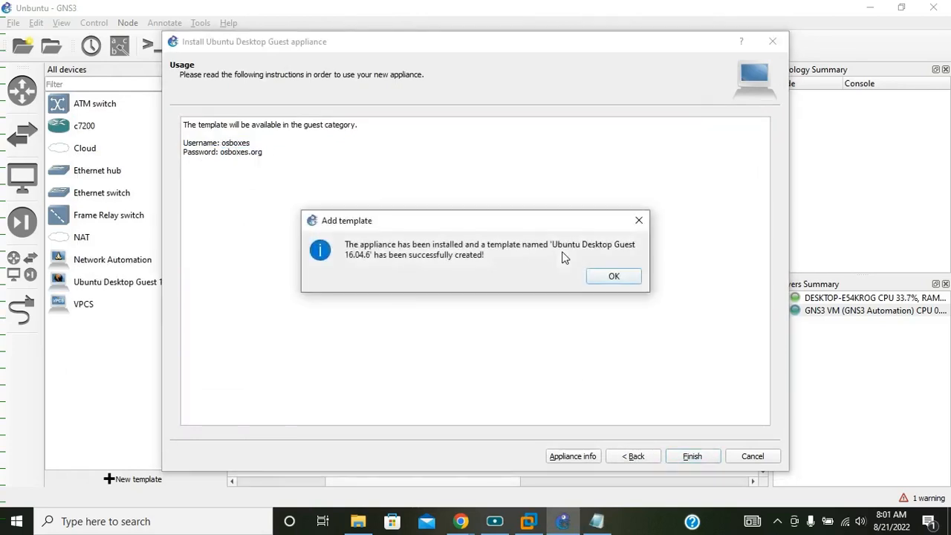
{"action": "left_click", "coordinate": [603, 278]}
Place an Ubuntu Desktop Guest 16.04.6 node in the upper part of the empty workspace
{"action": "left_click", "coordinate": [142, 288]}
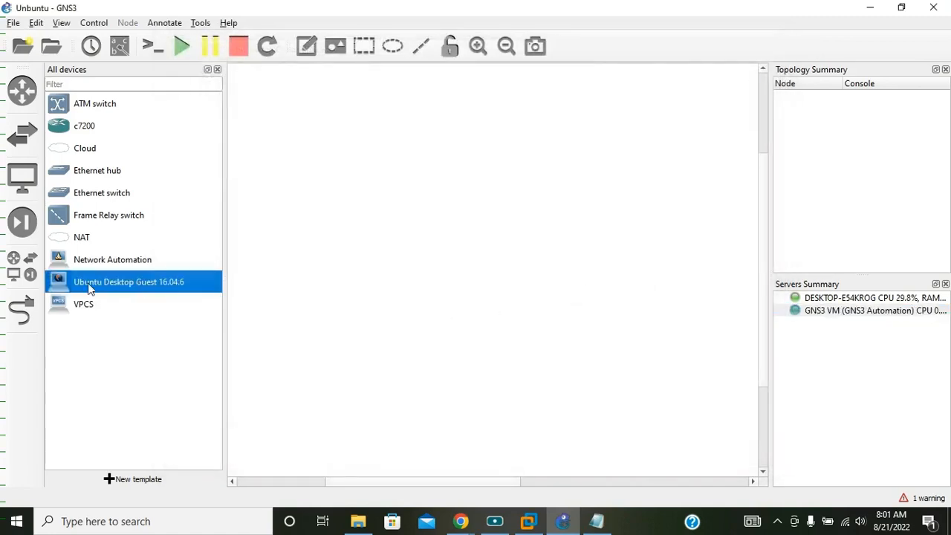
{"action": "left_click_drag", "start_coordinate": [111, 284], "coordinate": [330, 195]}
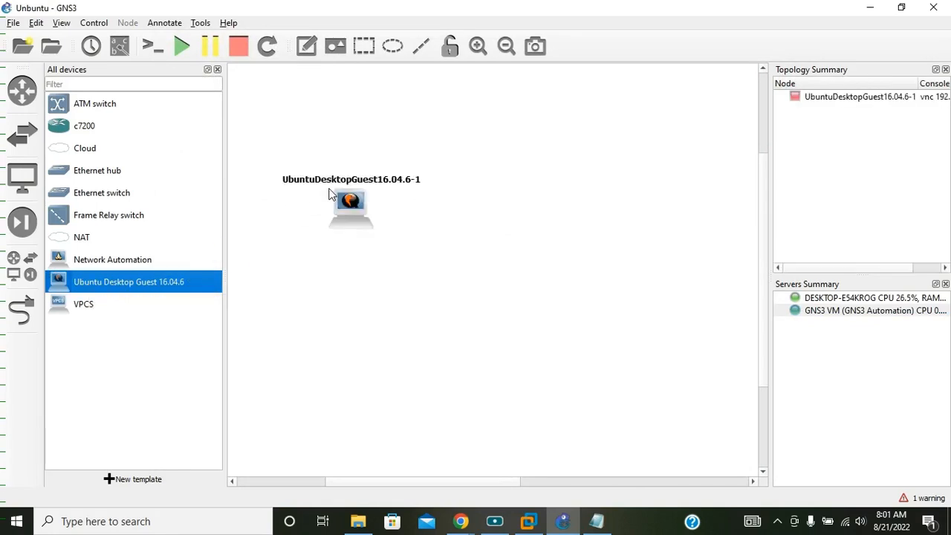
{"action": "left_click", "coordinate": [382, 332]}
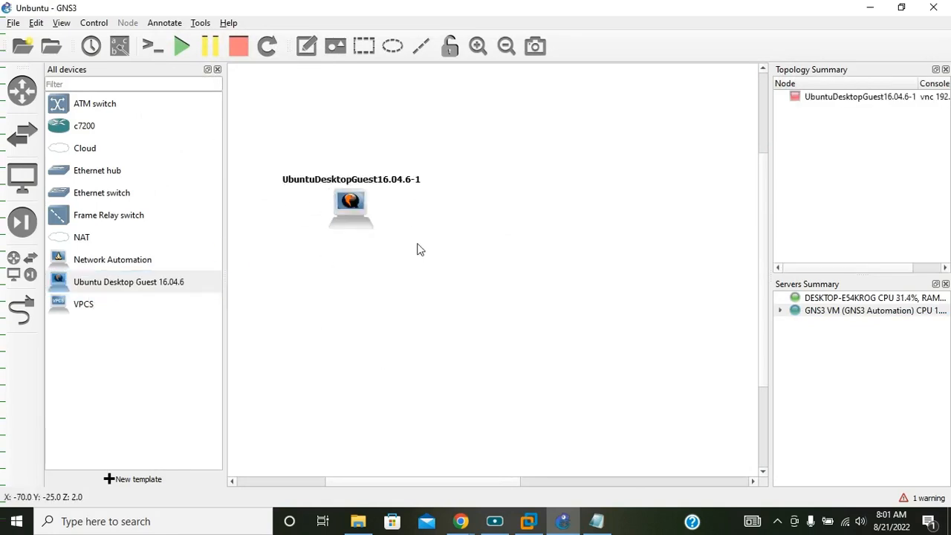
Examine the Ubuntu node's general, HDD, CD/DVD, network, advanced and usage settings, keeping the configuration as it is
{"action": "double_click", "coordinate": [356, 208]}
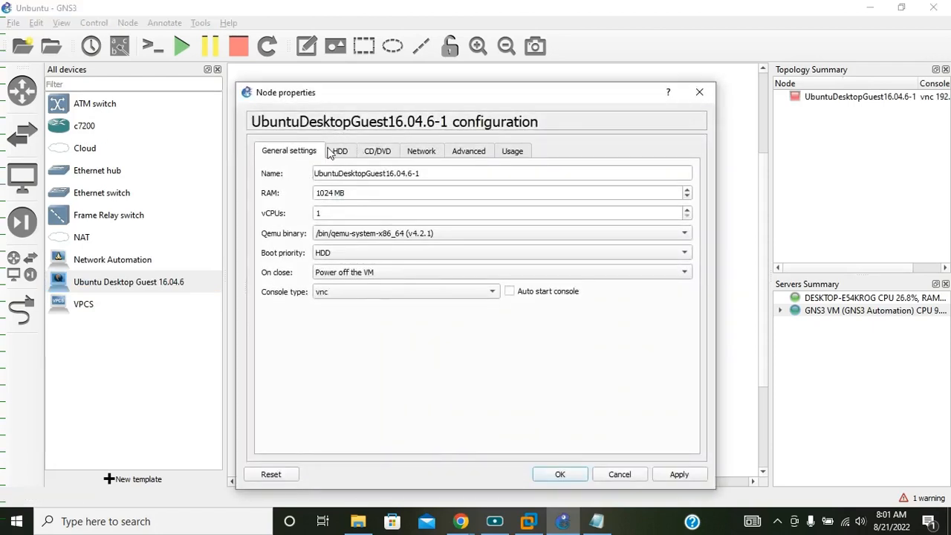
{"action": "left_click", "coordinate": [335, 152]}
{"action": "left_click", "coordinate": [377, 152]}
{"action": "left_click", "coordinate": [420, 152]}
{"action": "left_click", "coordinate": [462, 152]}
{"action": "left_click", "coordinate": [506, 153]}
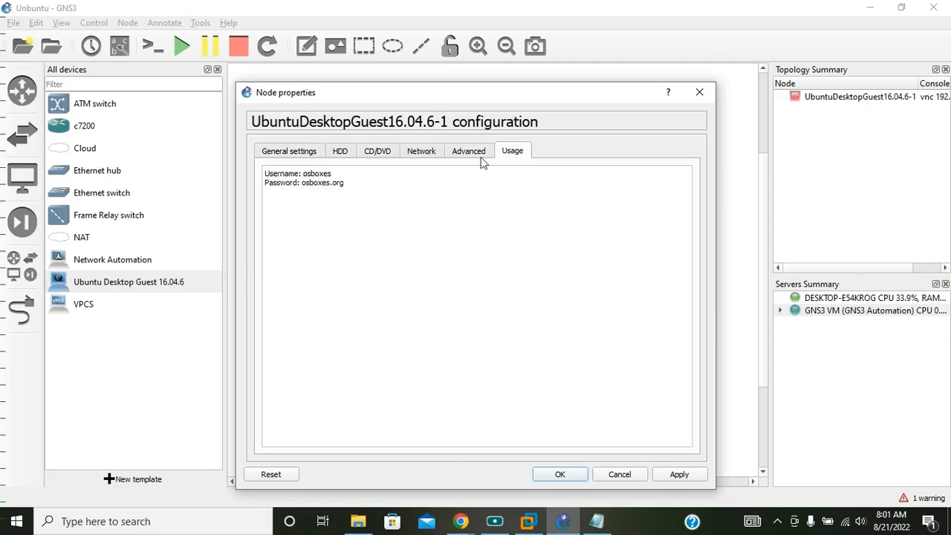
{"action": "left_click", "coordinate": [307, 151]}
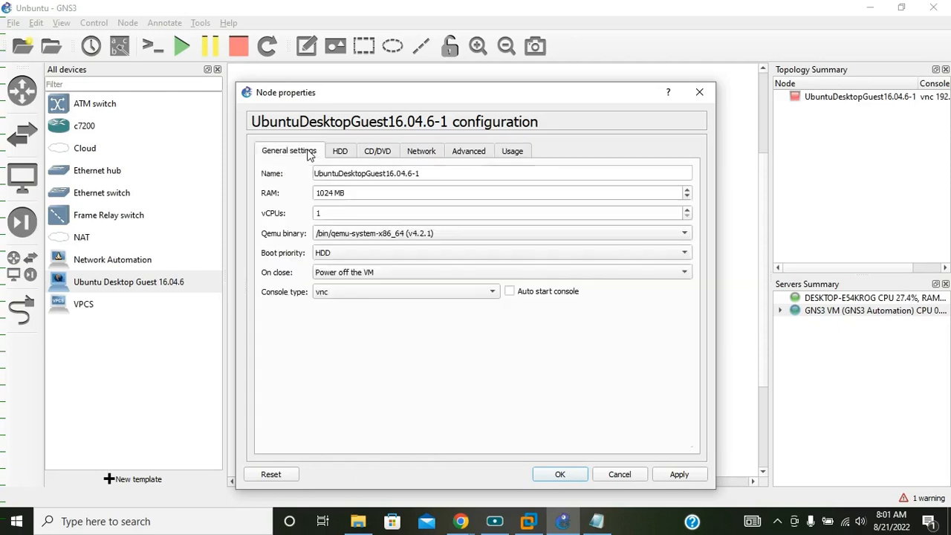
{"action": "left_click", "coordinate": [568, 474]}
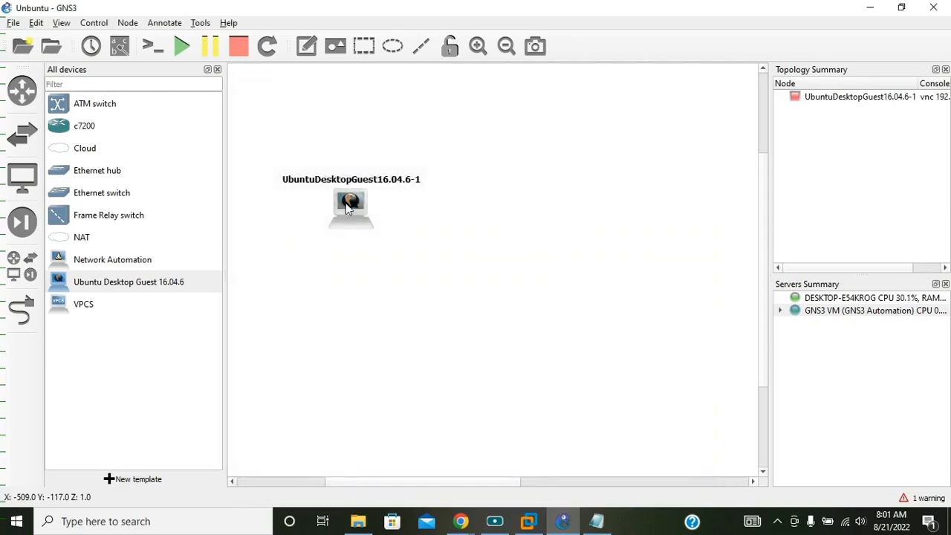
Start all devices in the topology and confirm the start
{"action": "left_click", "coordinate": [182, 49]}
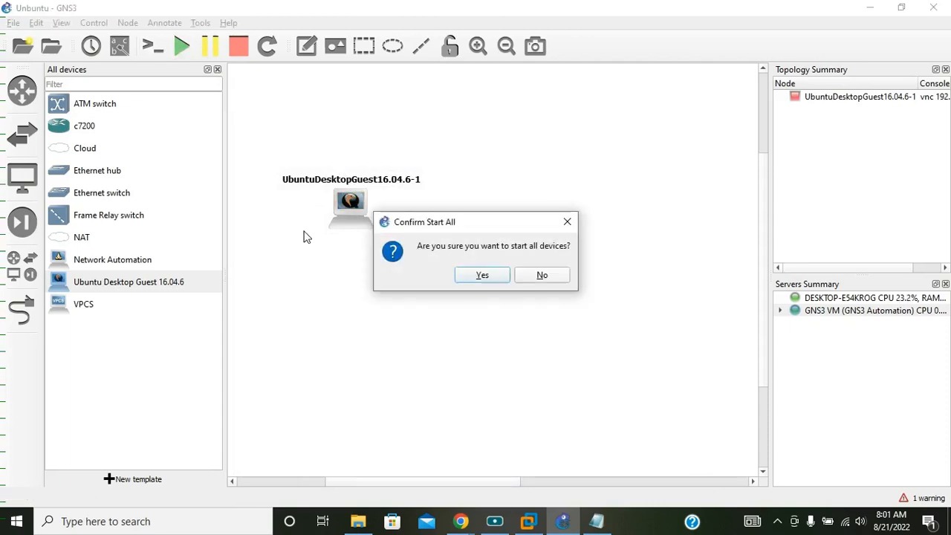
{"action": "left_click", "coordinate": [470, 276]}
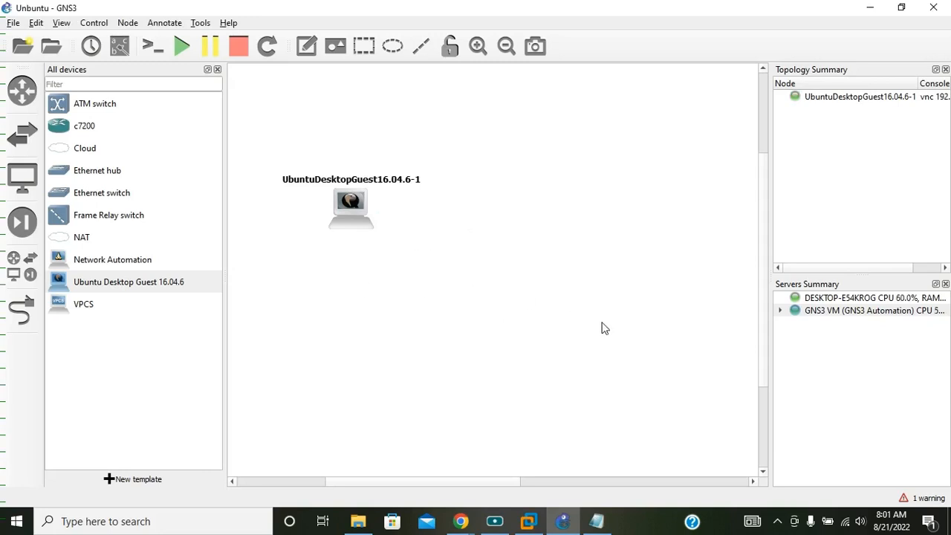
Check the GNS3 Automation virtual machine's status screen in VMware Workstation and return to the GNS3 topology
{"action": "left_click", "coordinate": [529, 522]}
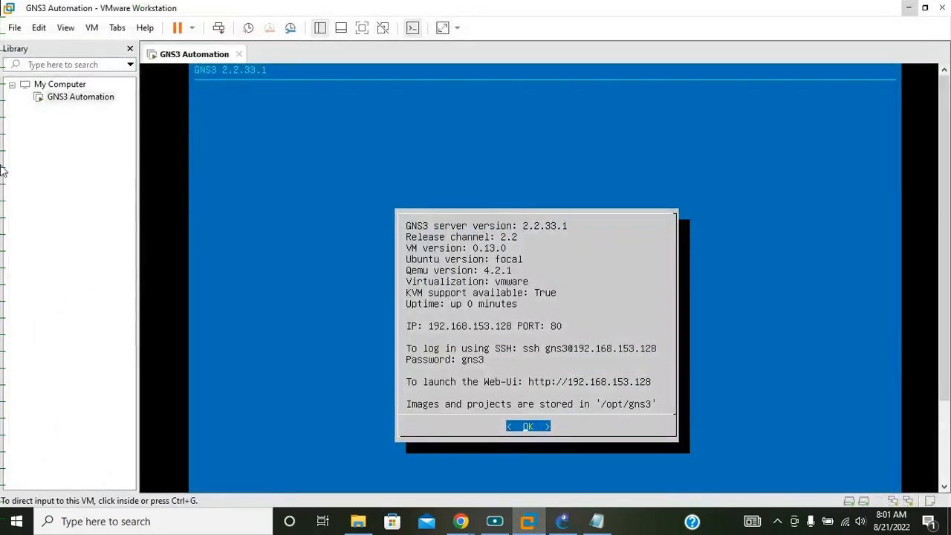
{"action": "left_click", "coordinate": [539, 526]}
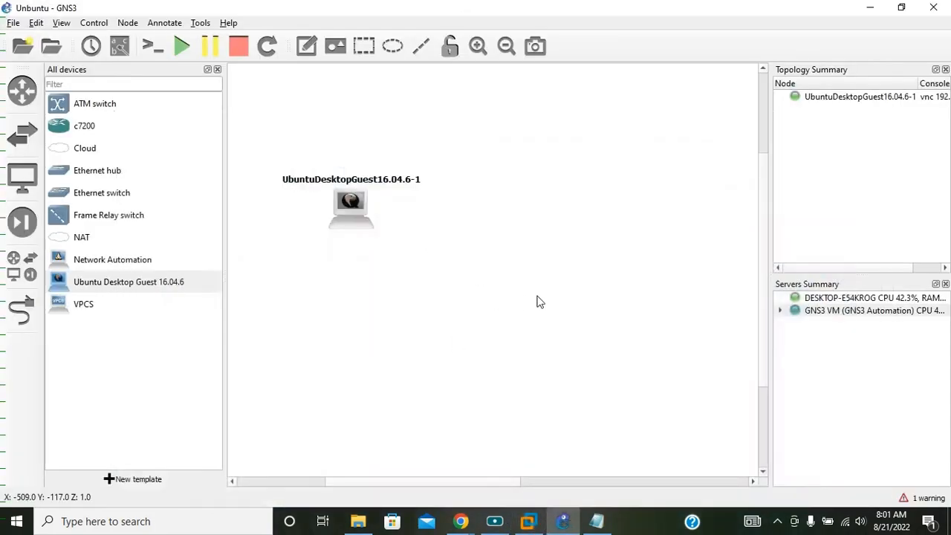
Open the console of the started Ubuntu Desktop Guest node in the topology
{"action": "mouse_move", "coordinate": [364, 215]}
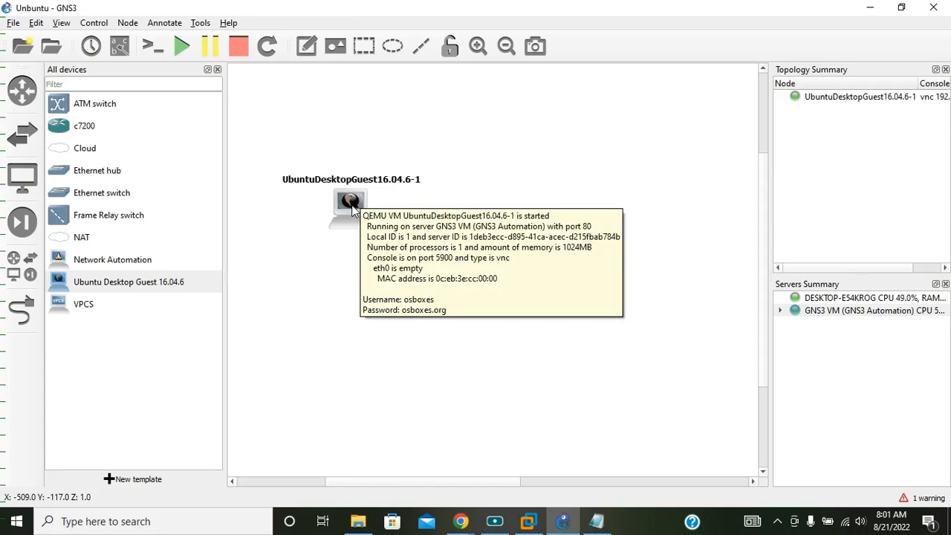
{"action": "right_click", "coordinate": [352, 208]}
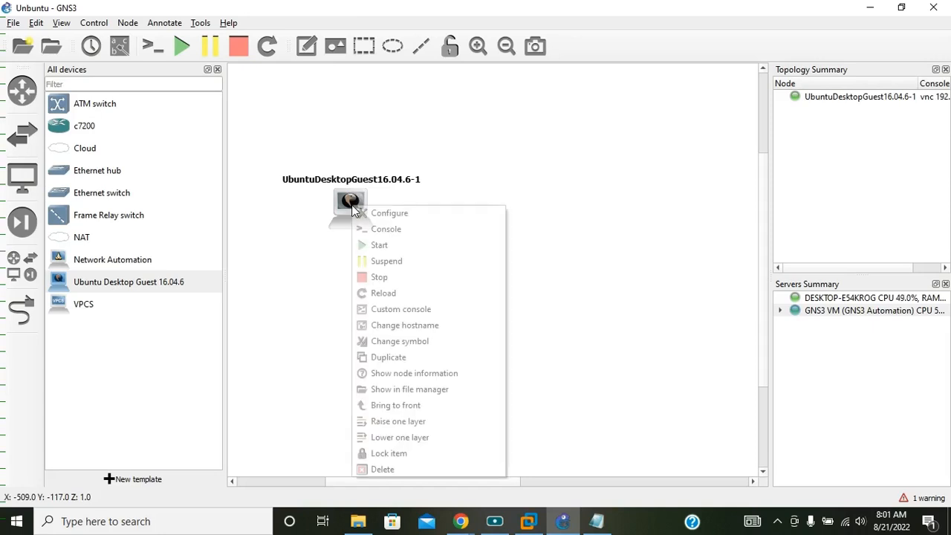
{"action": "left_click", "coordinate": [420, 235]}
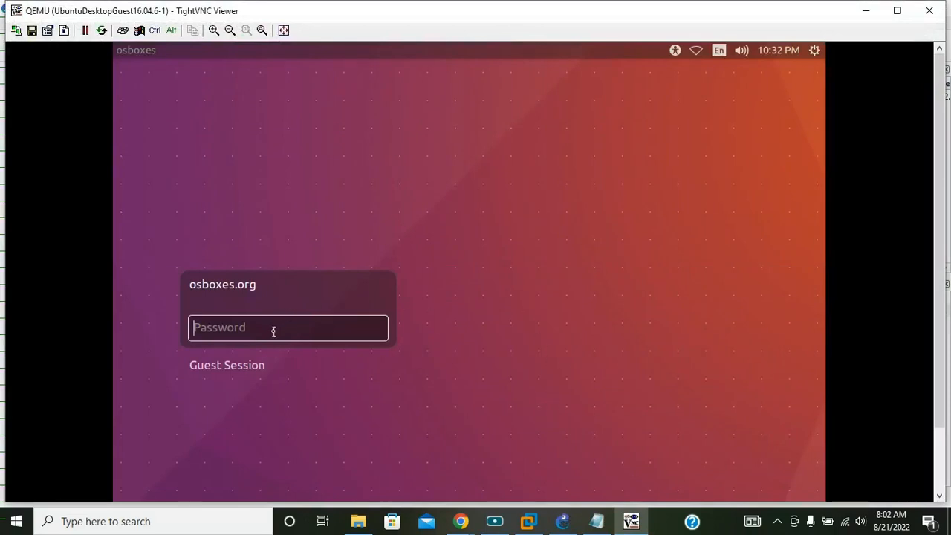
Enter the account password on the Ubuntu login screen and log in
{"action": "type", "text": "os"}
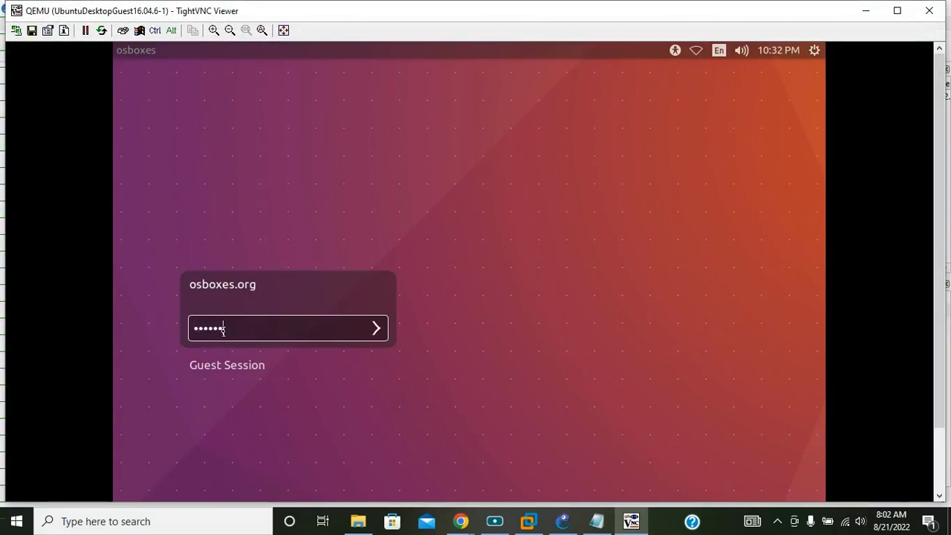
{"action": "type", "text": "boxes.org"}
{"action": "key", "text": "Return"}
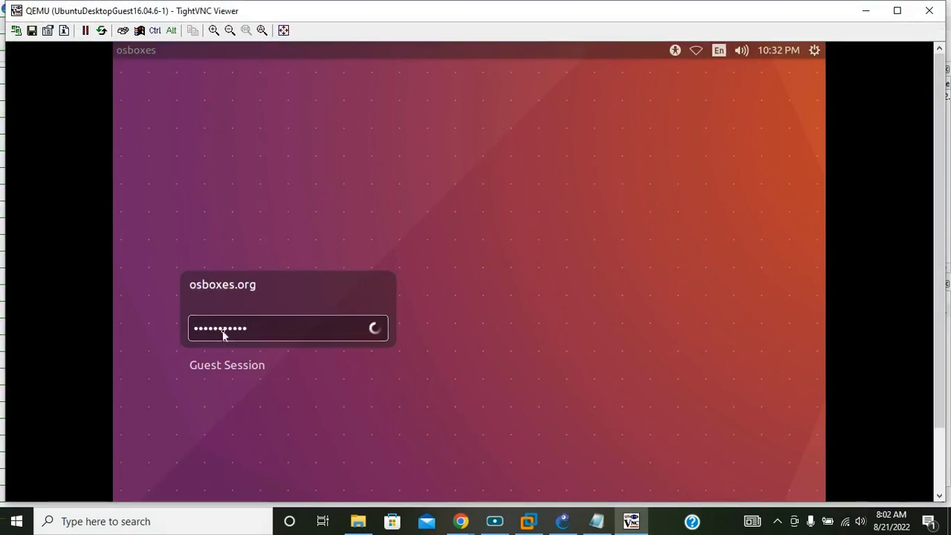